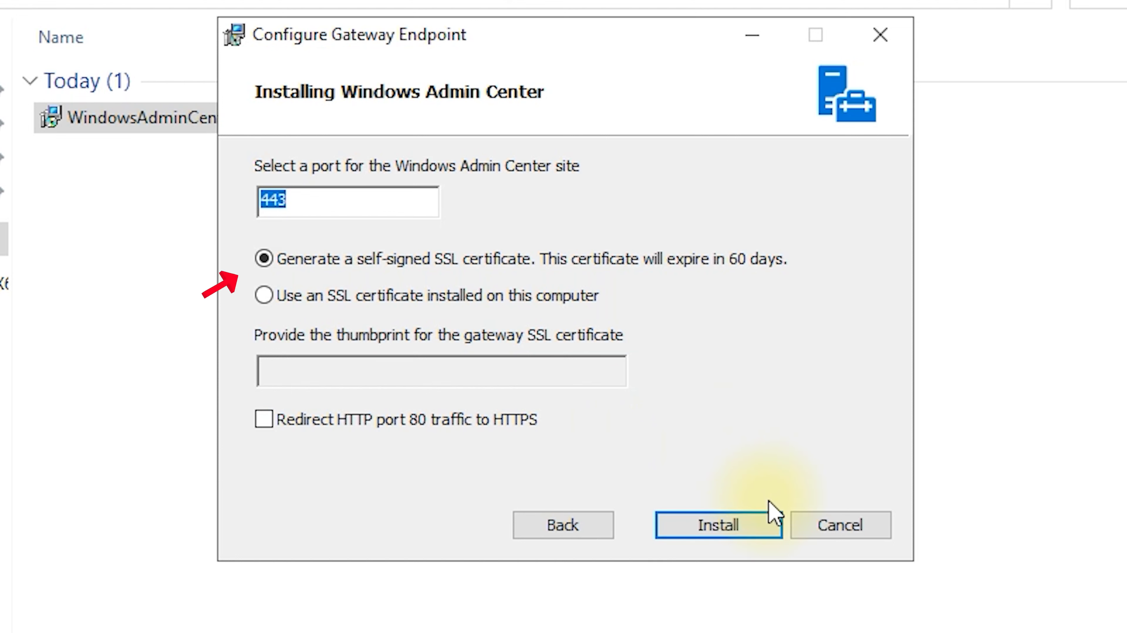
Step: Install Windows Admin Center with gateway port 443 and a self-signed SSL certificate
left_click(749, 525)
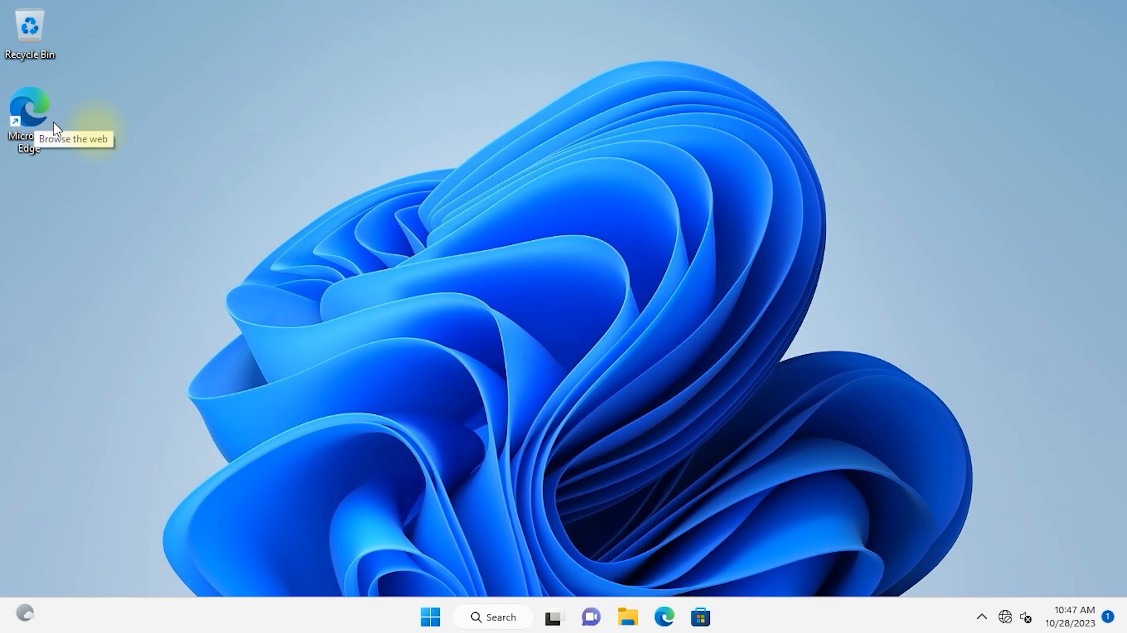
Step: Launch Microsoft Edge and get past its first-run sign-in pages to the Welcome page
double_click(30, 106)
left_click(290, 40)
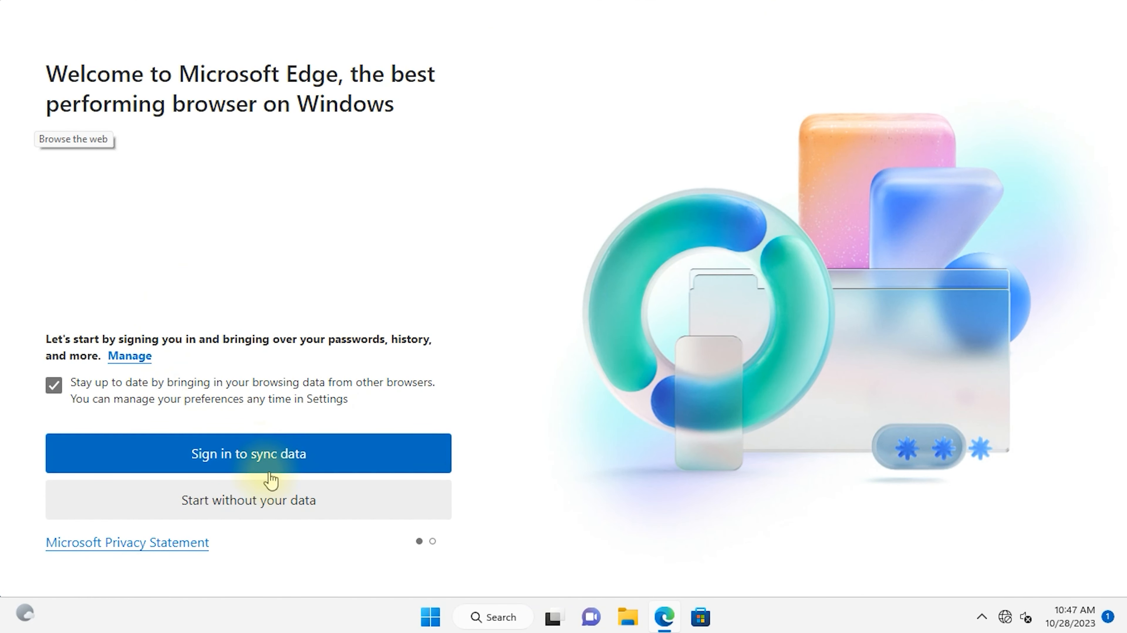
left_click(250, 508)
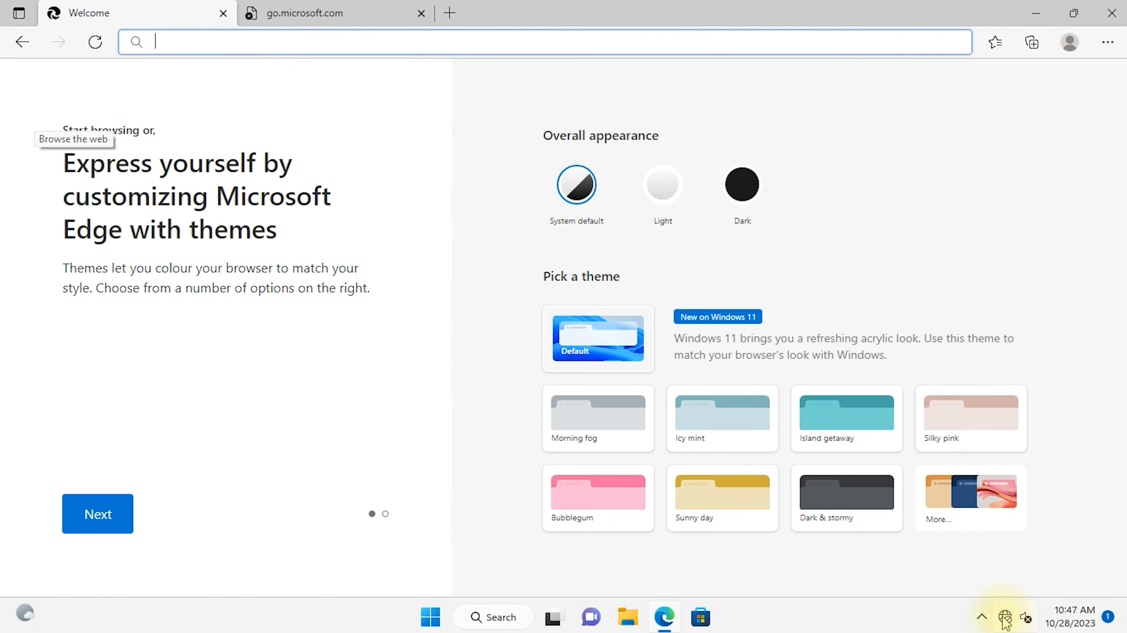
right_click(1005, 615)
Step: Switch the Ethernet IP assignment to Manual with IPv4 turned on
left_click(986, 571)
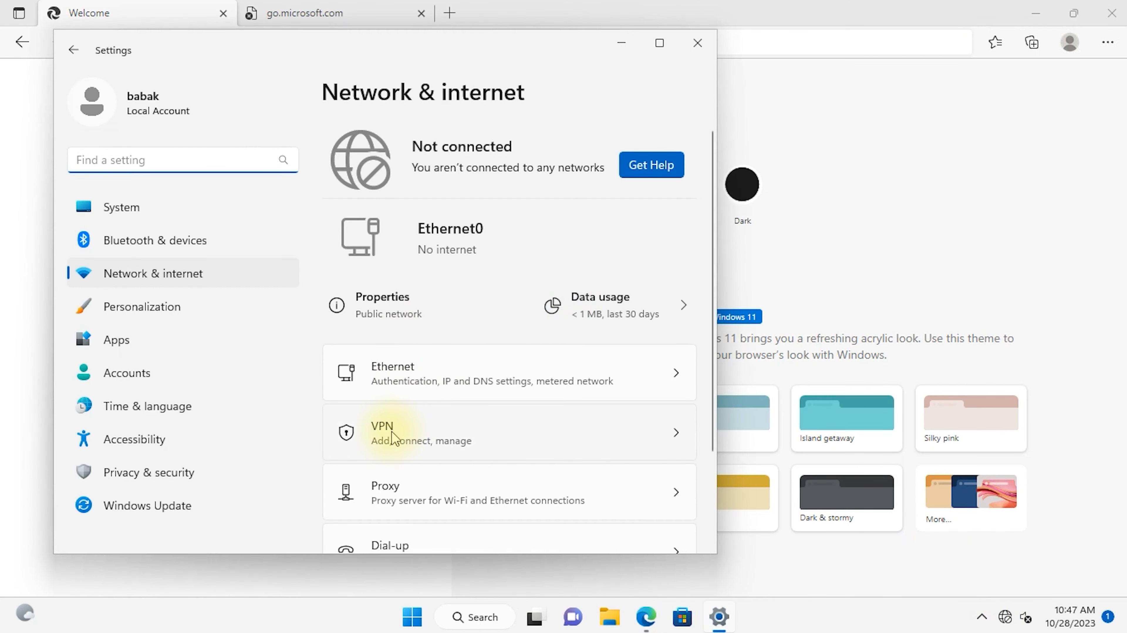
left_click(438, 382)
left_click(618, 385)
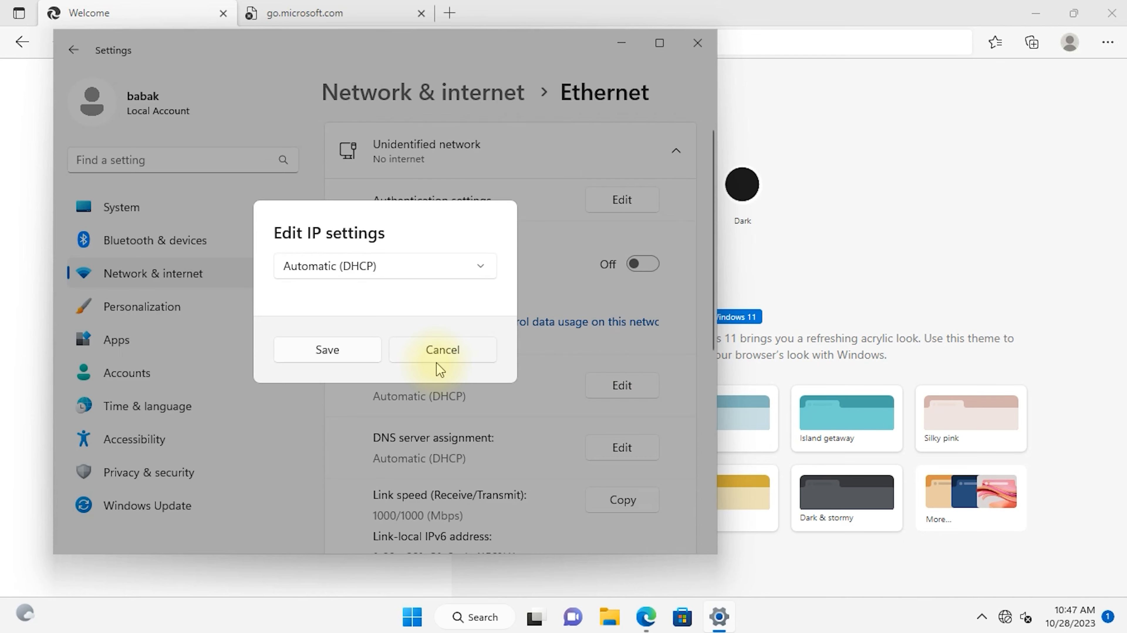
left_click(373, 268)
left_click(372, 297)
left_click(290, 267)
Step: Save IPv4 192.168.250.25, mask 255.255.255.0, gateway 192.168.250.1 and DNS 192.168.26.1
left_click(363, 232)
type("192.168.250.1")
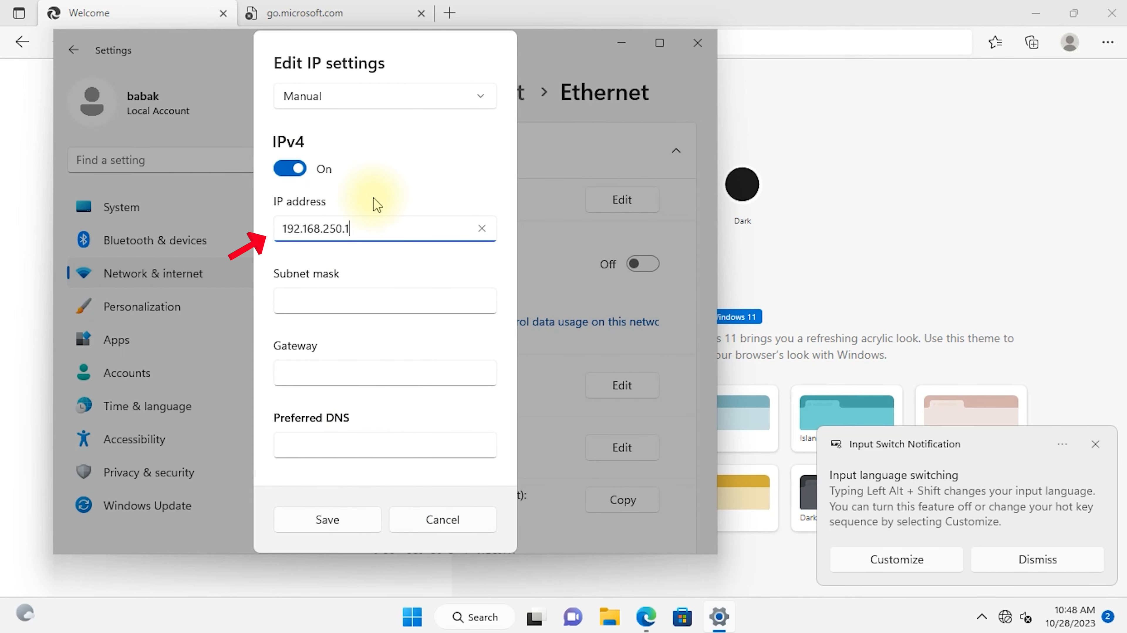
key("BackSpace")
type("25")
left_click(376, 297)
type("25")
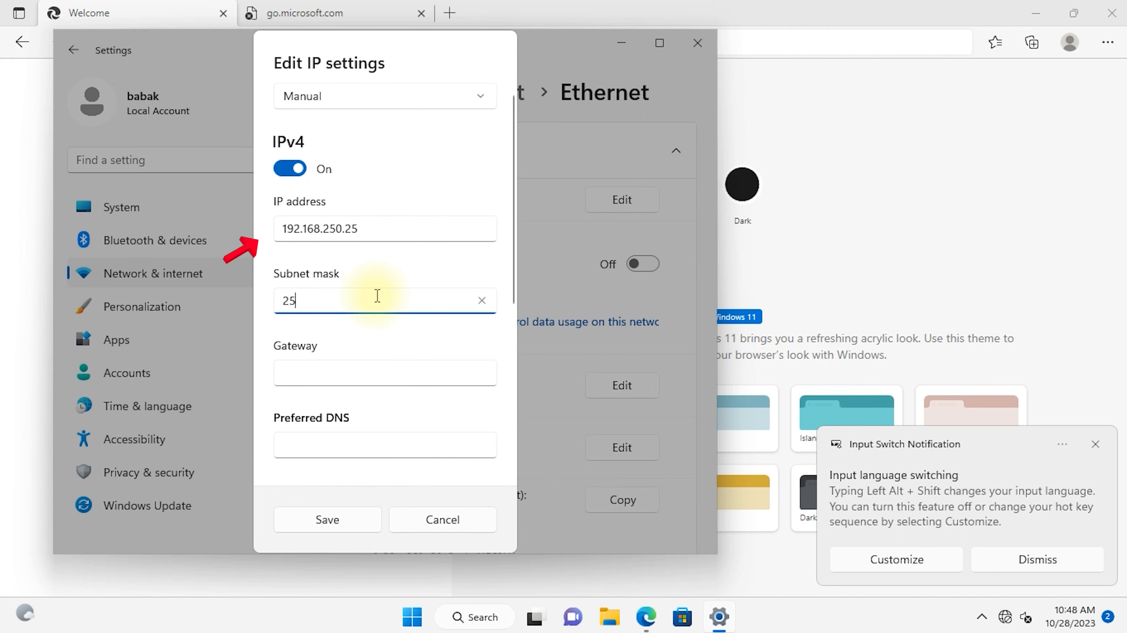
type("5.255.255.0")
left_click(327, 374)
type("192.168.250.1")
left_click(410, 460)
type("192.168.26.1")
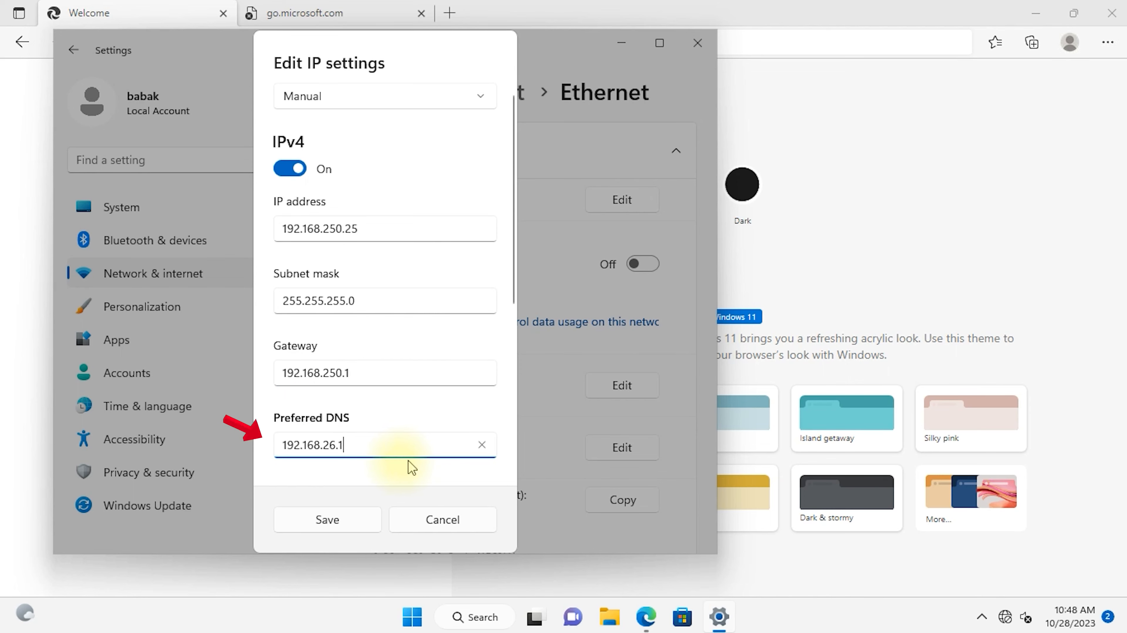
left_click(350, 516)
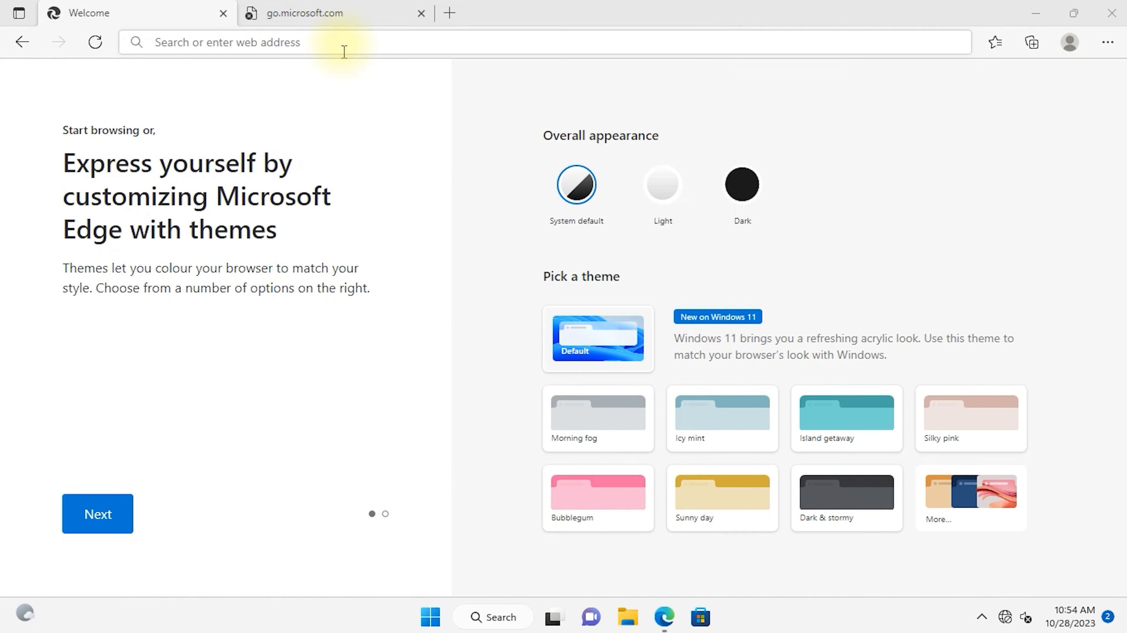
left_click(341, 43)
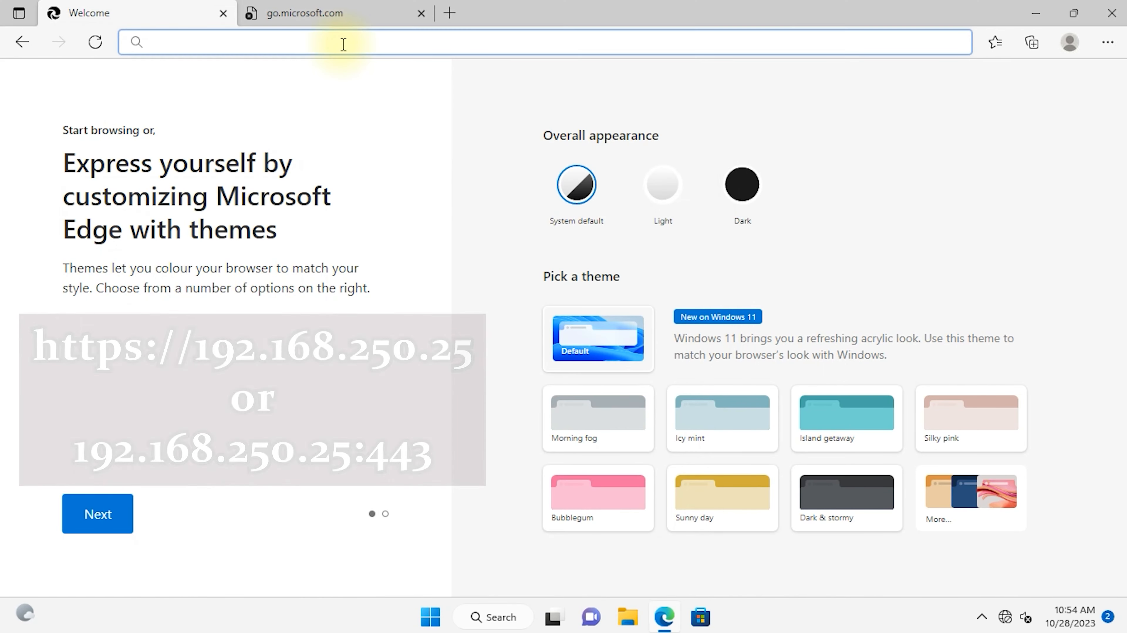
type("192.168.250.")
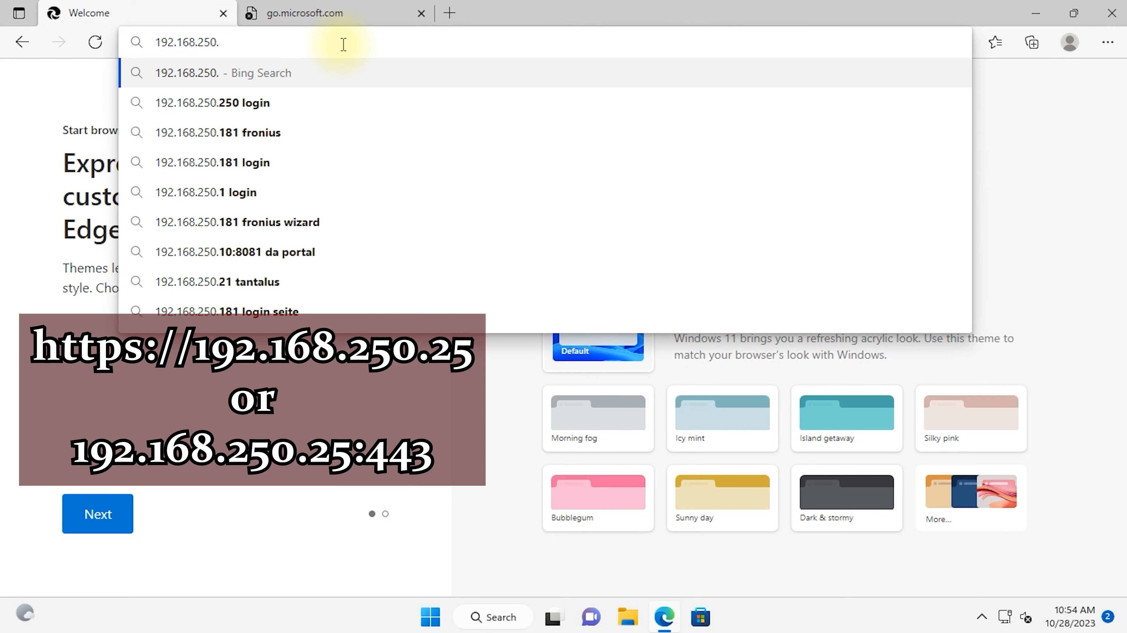
type("10")
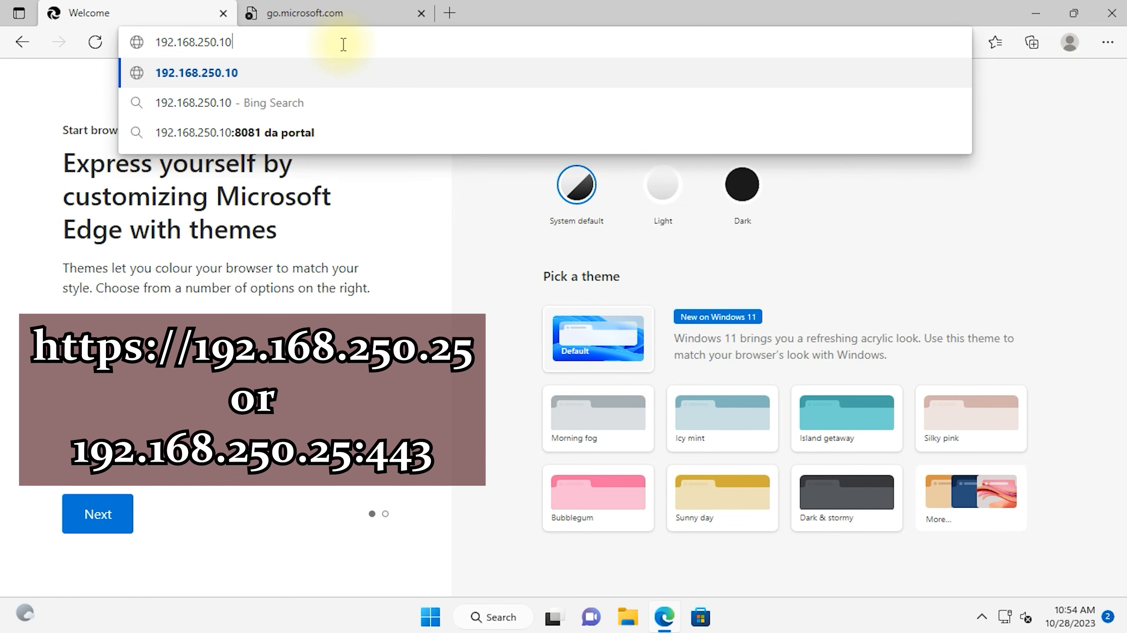
key("Return")
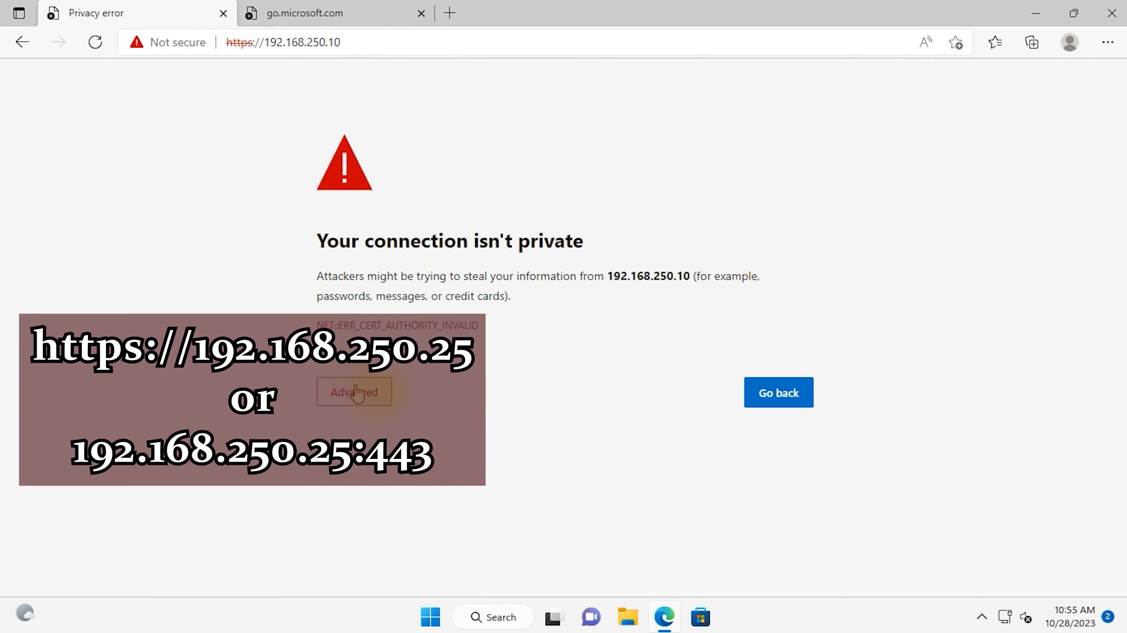
left_click(340, 397)
left_click(385, 523)
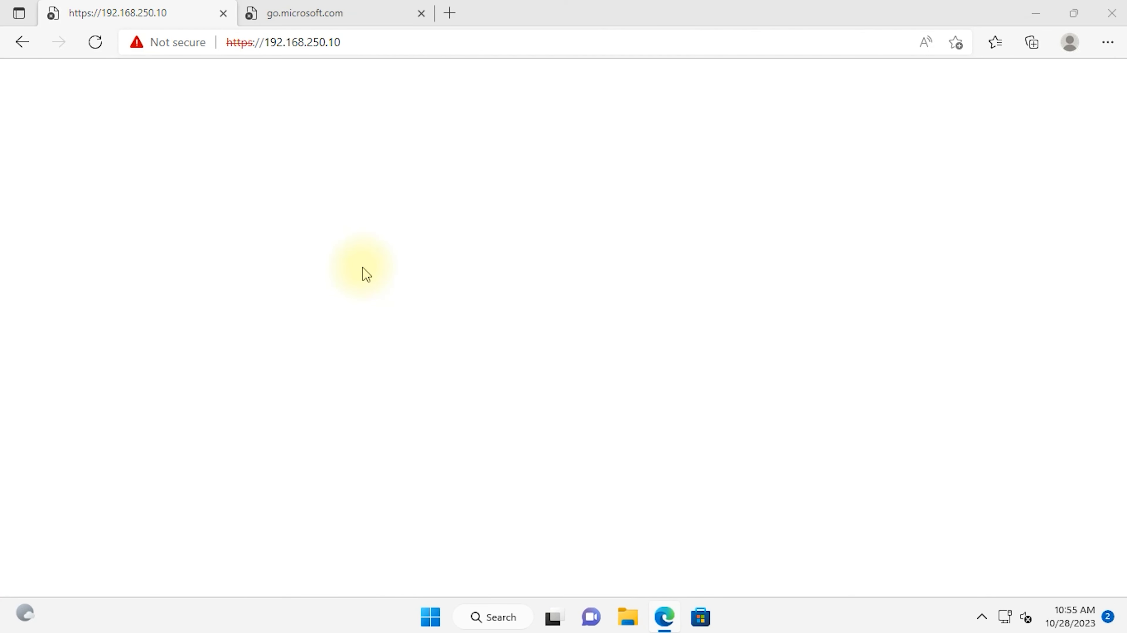
type("administrator")
key("Tab")
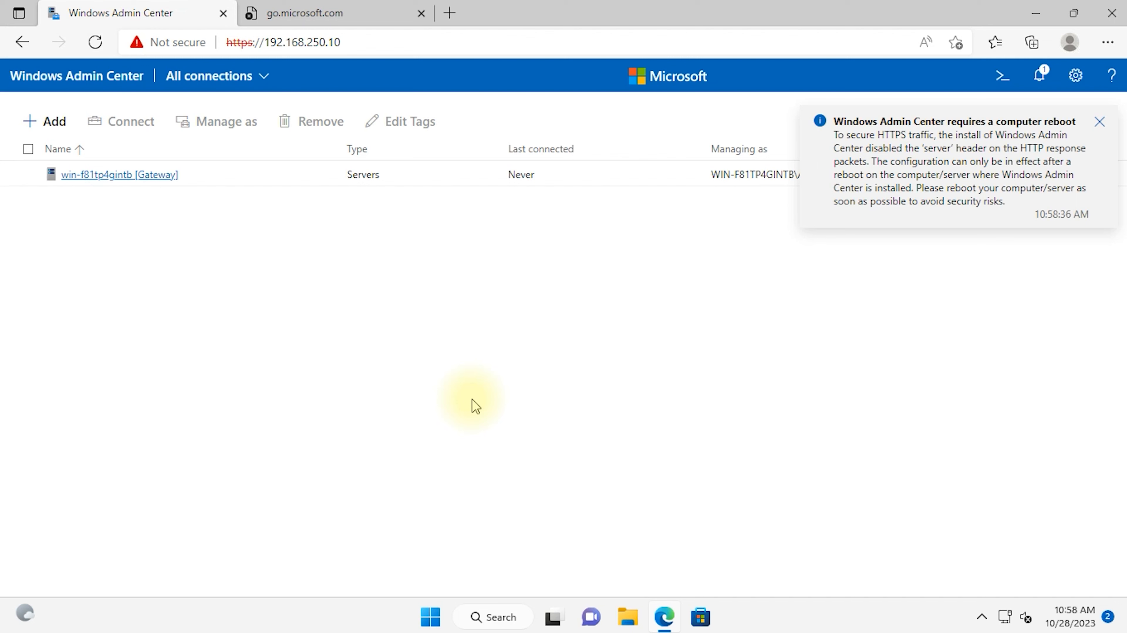
Step: Dismiss the install notice and review the win-f81tp4gintb [Gateway] server's Overview details and charts
left_click(880, 98)
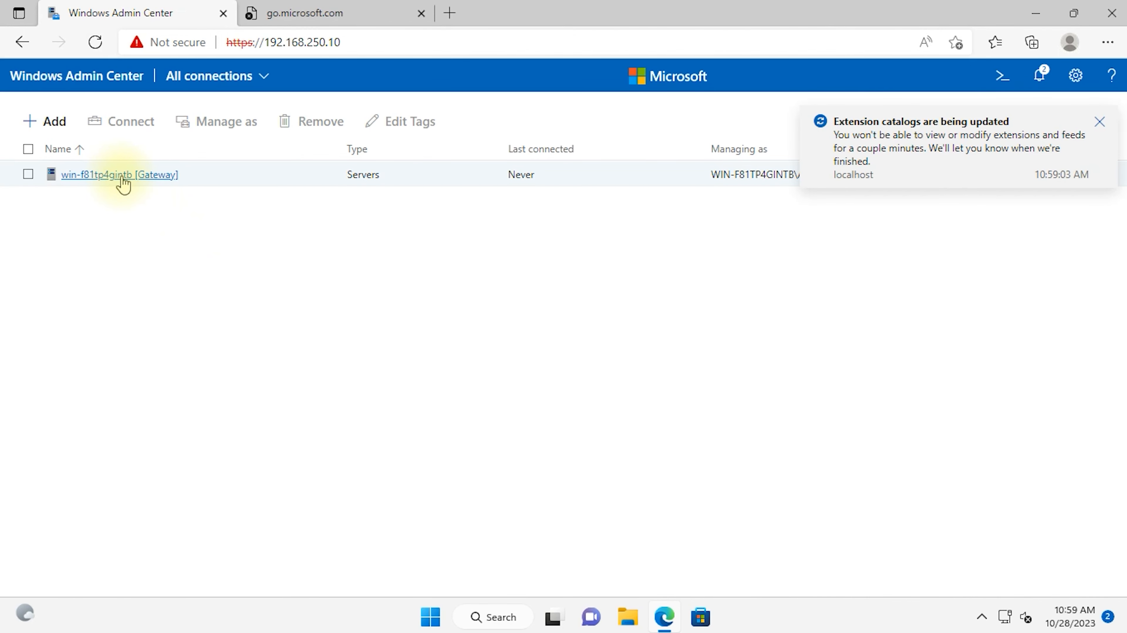
left_click(123, 184)
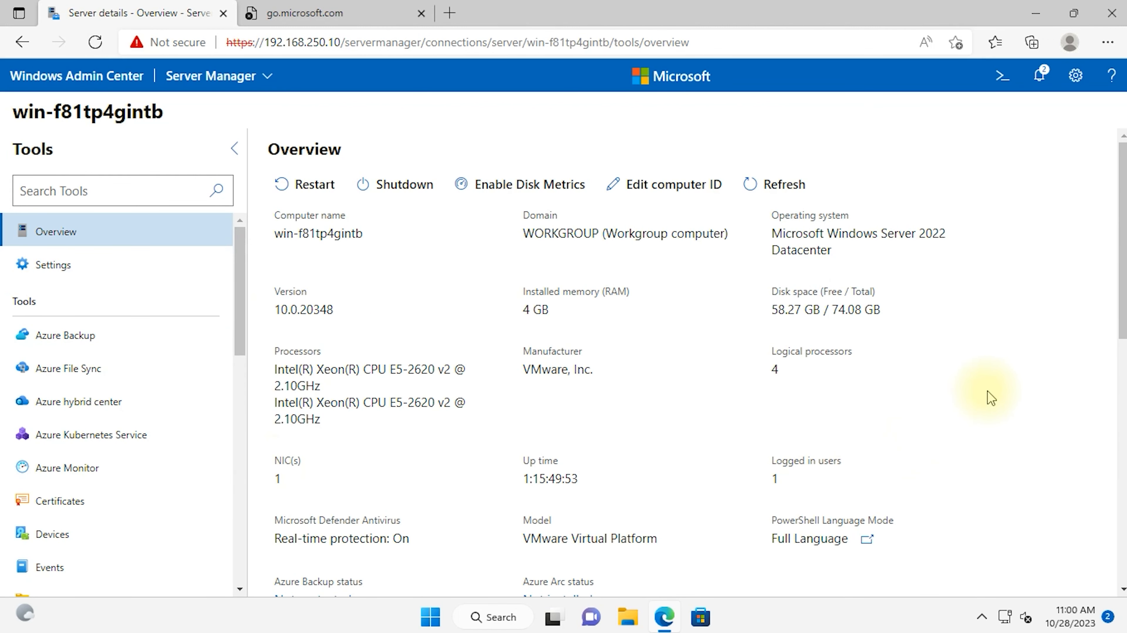
scroll(992, 397, "down", 2)
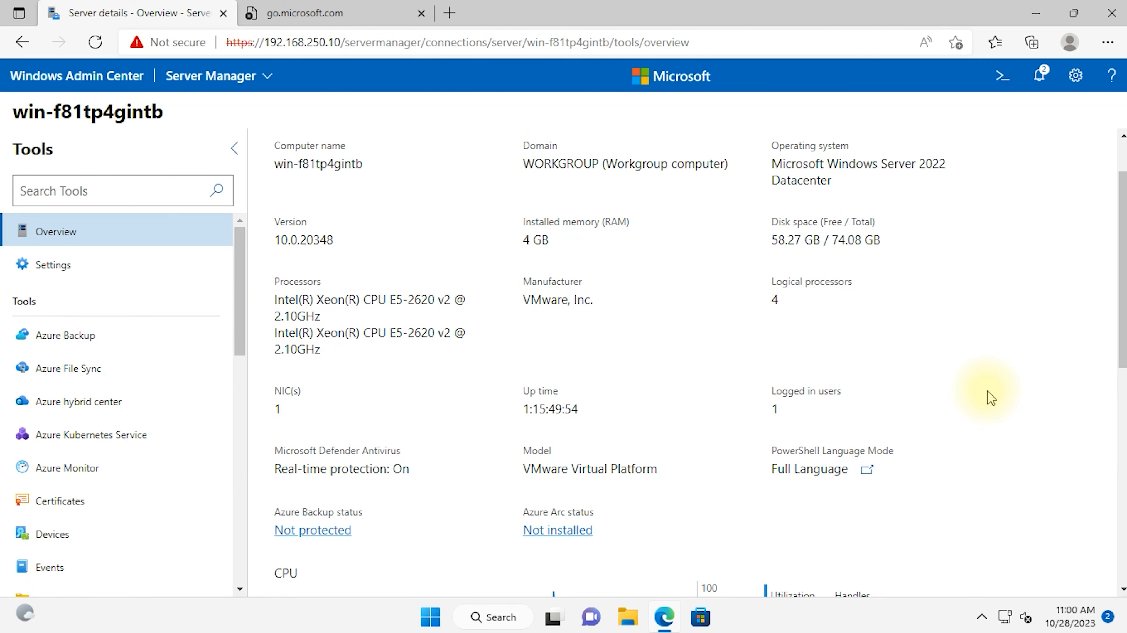
scroll(992, 398, "up", 2)
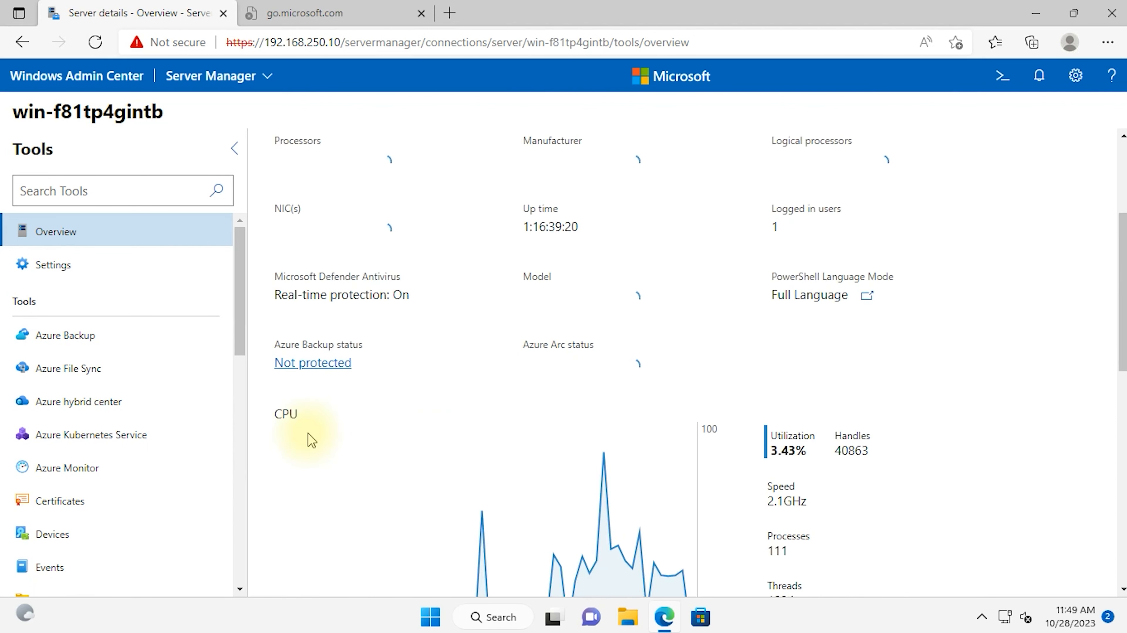
scroll(310, 435, "down", 6)
scroll(310, 434, "down", 3)
scroll(310, 436, "up", 3)
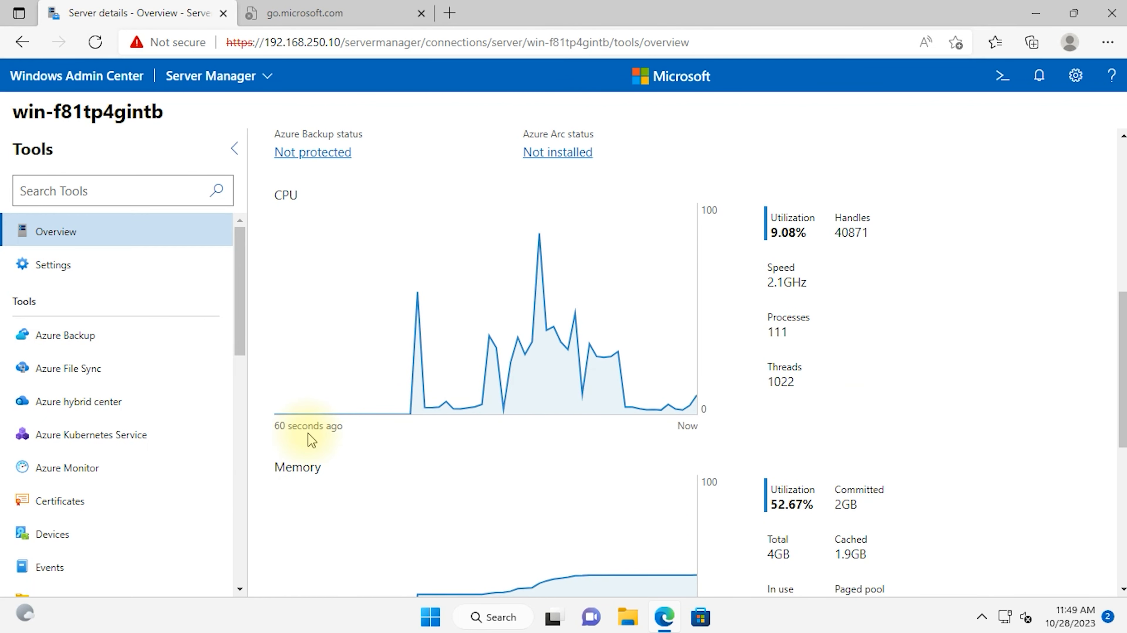
scroll(311, 440, "down", 3)
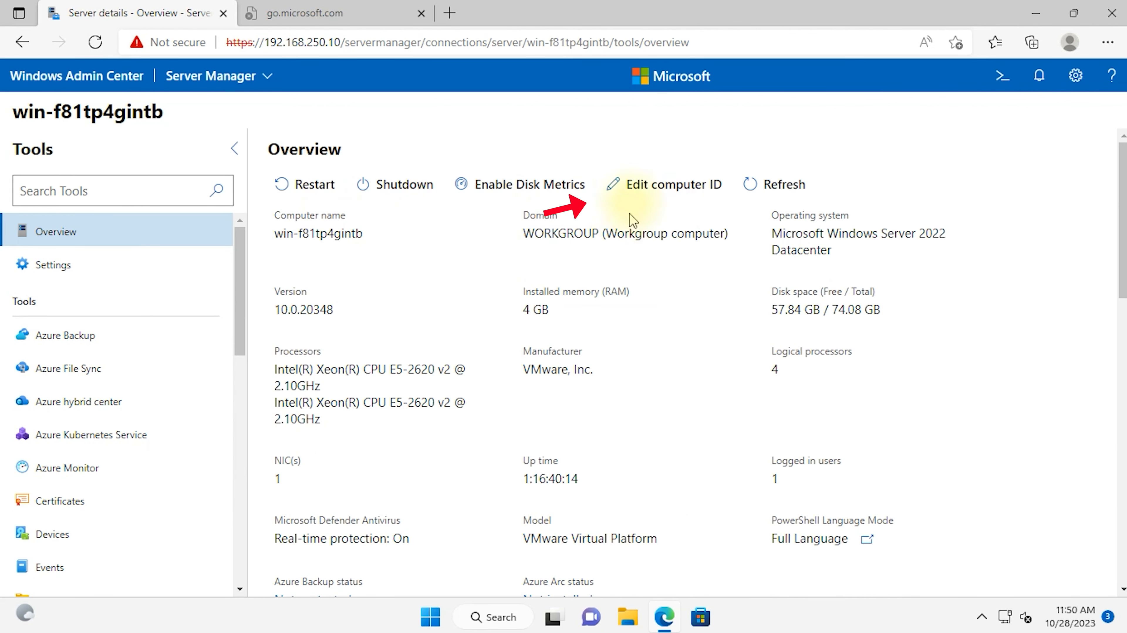
Step: Rename the computer to DC01 and save it with an immediate restart
left_click(657, 185)
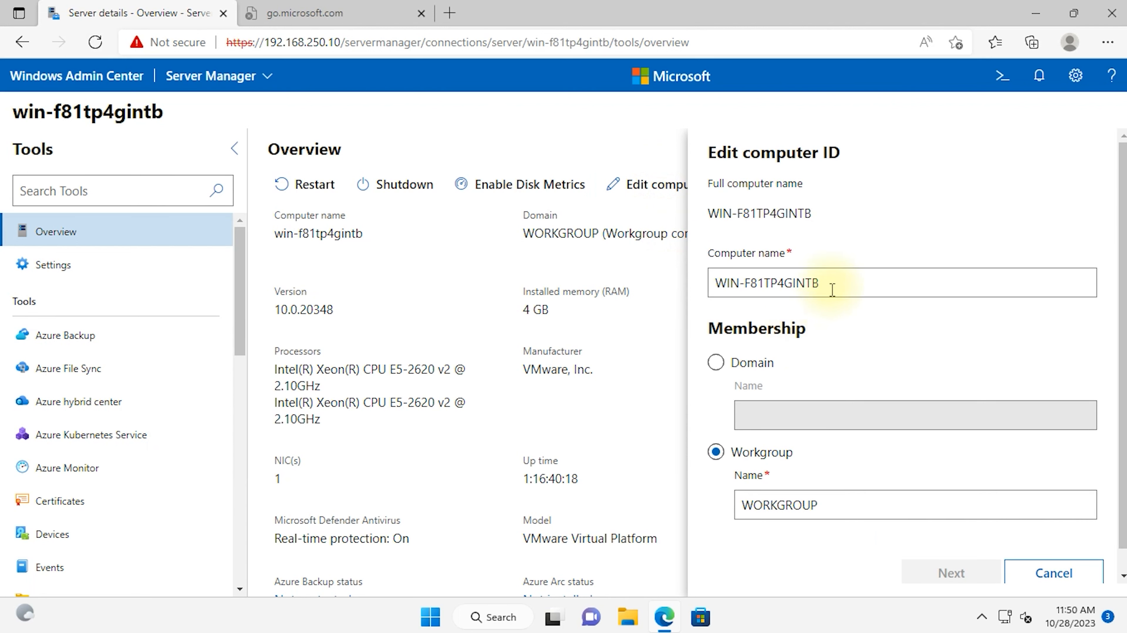
left_click_drag(832, 281, 702, 288)
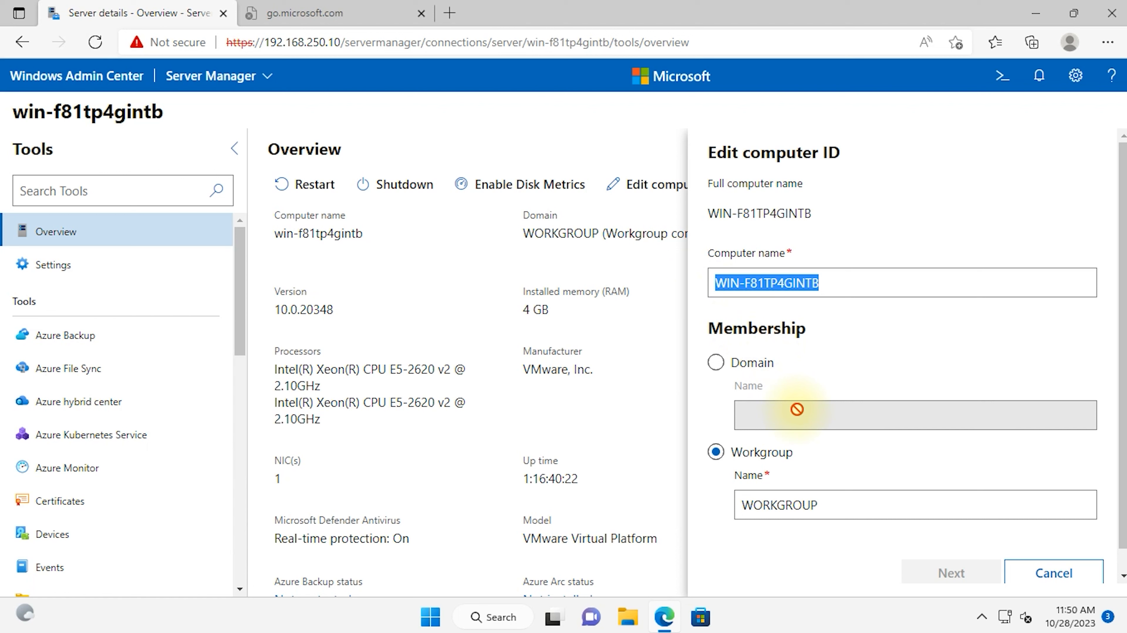
type("DC01")
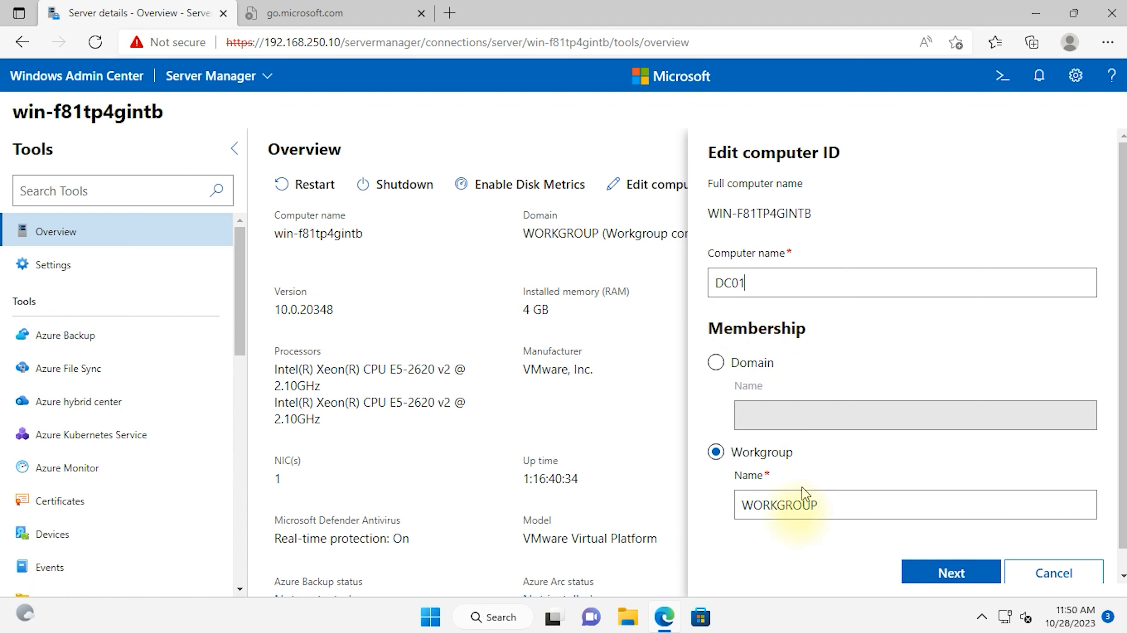
left_click(951, 571)
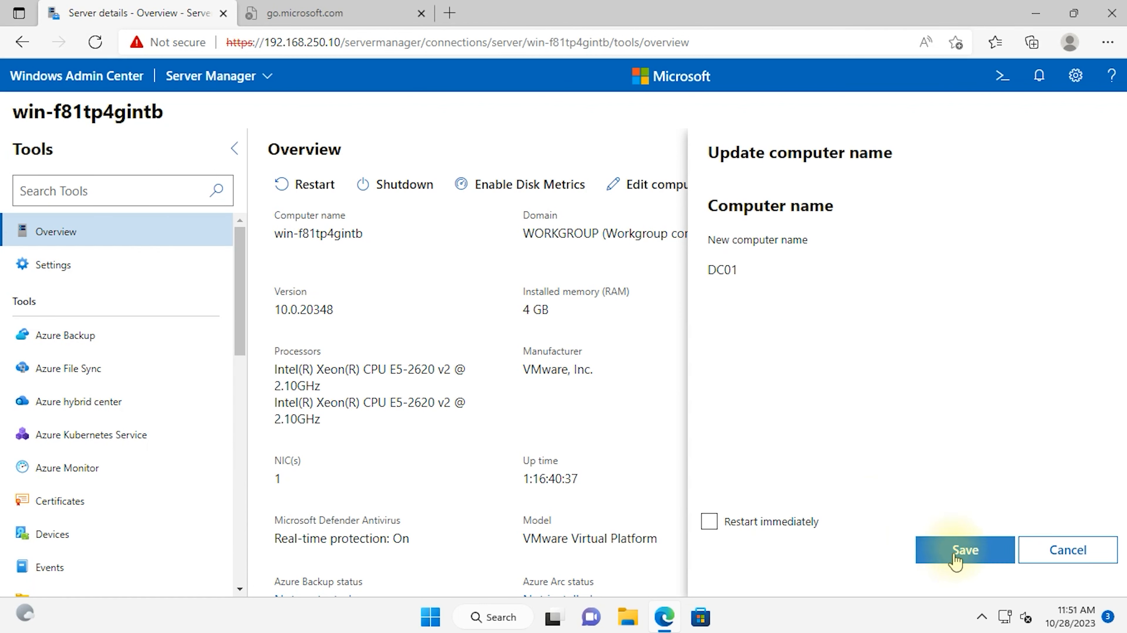
left_click(784, 523)
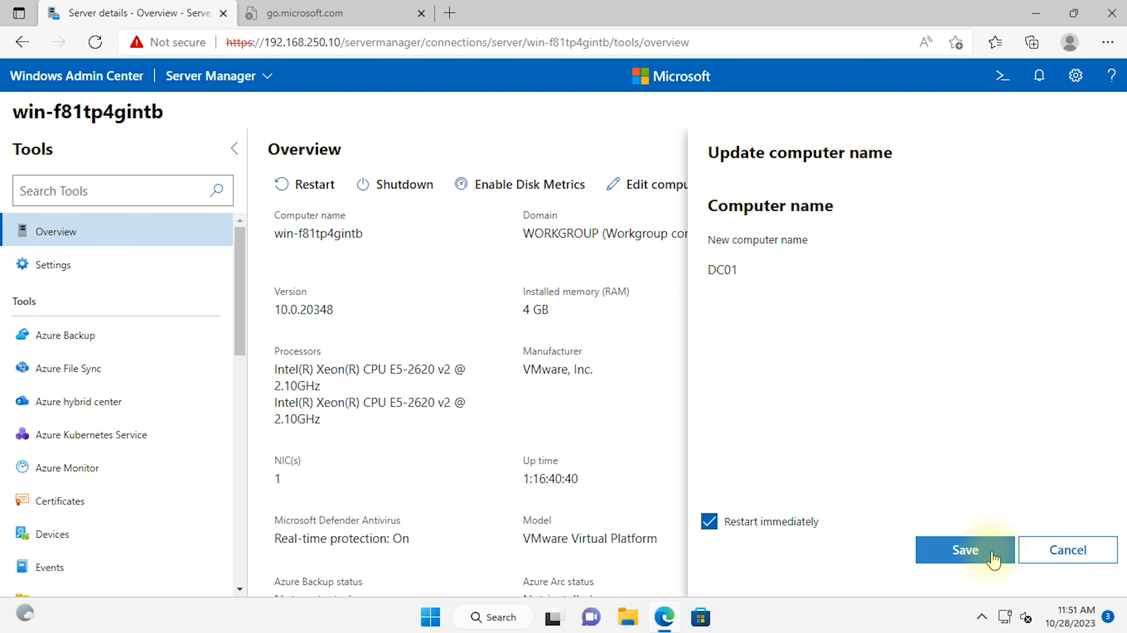
left_click(967, 550)
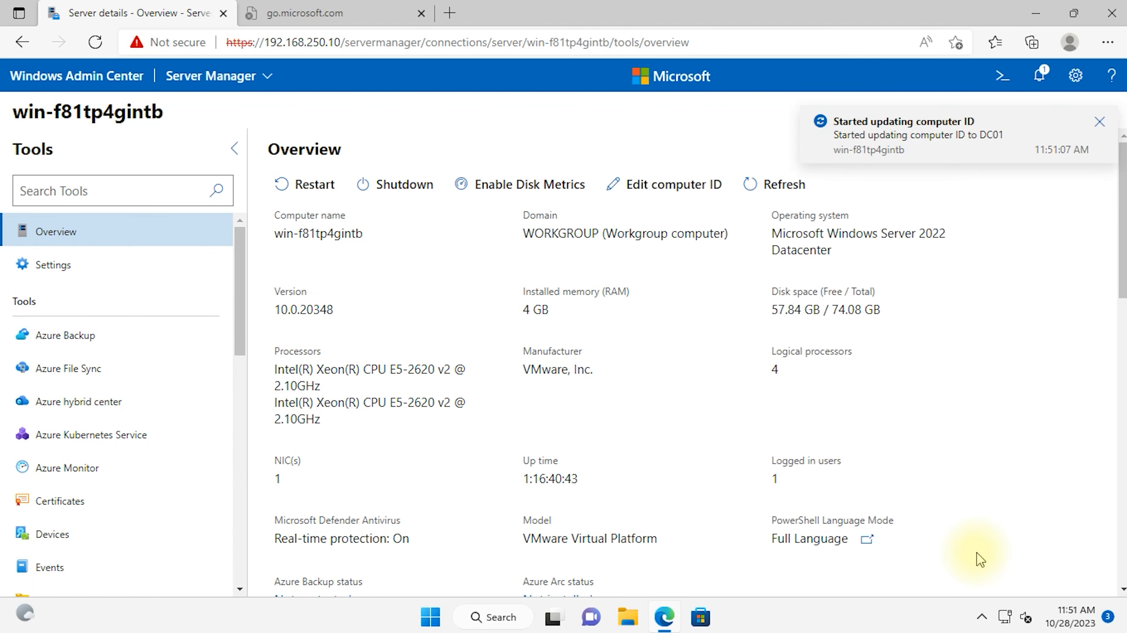
left_click(76, 76)
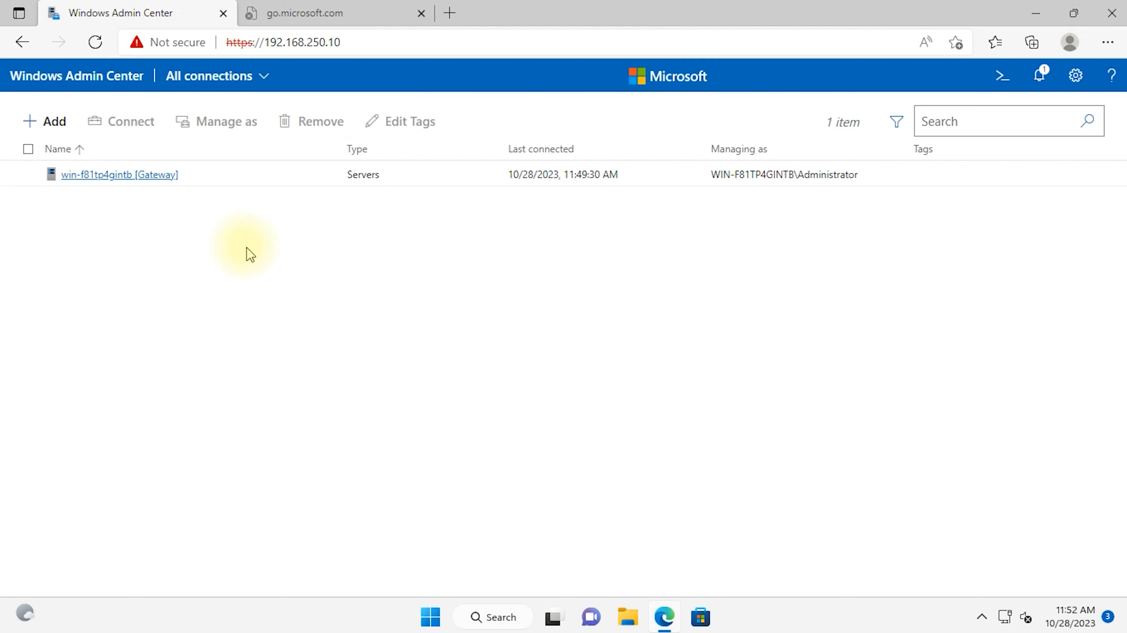
Step: Reload Windows Admin Center after the reboot so the list shows dc01 [Gateway]
left_click(95, 42)
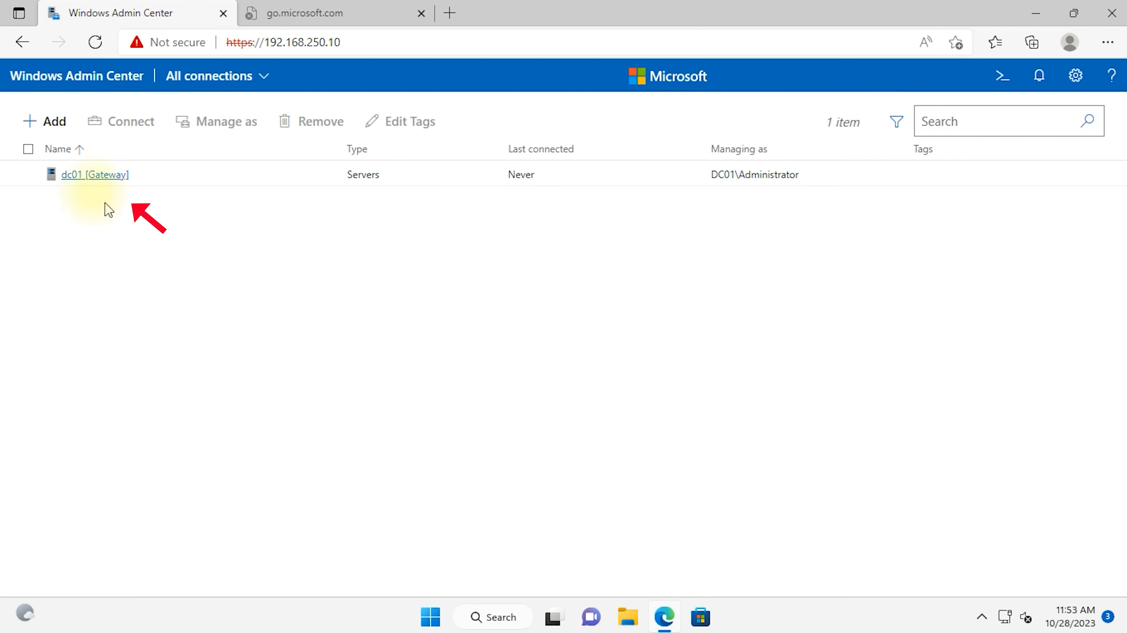
Step: Connect to dc01 and view its Environment variables, Power configuration and Remote Desktop settings
left_click(113, 181)
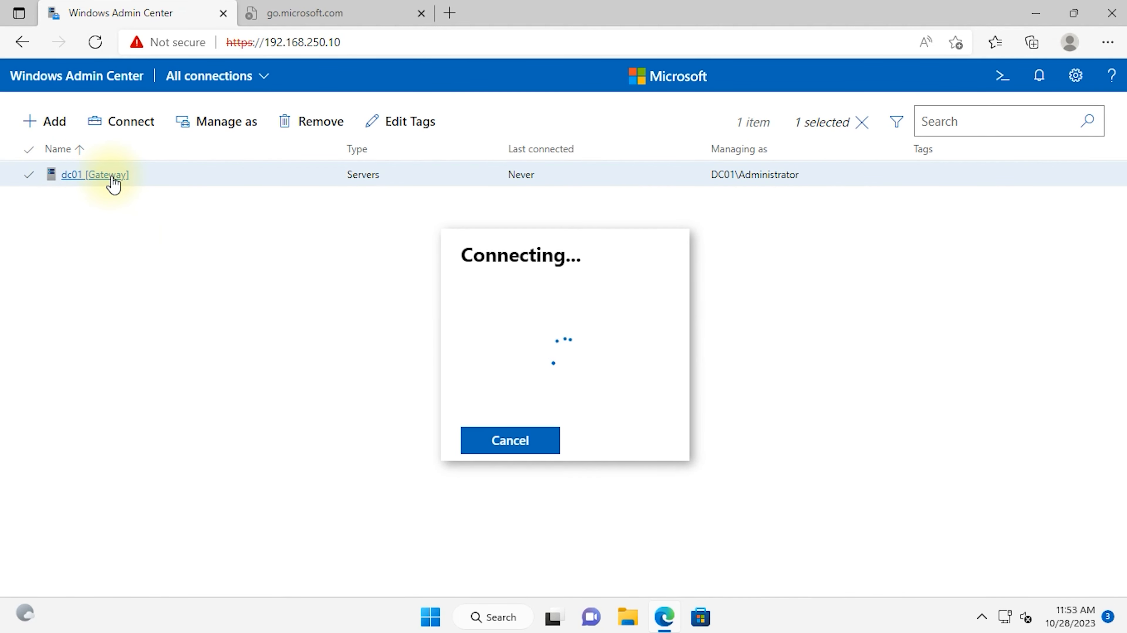
left_click(45, 261)
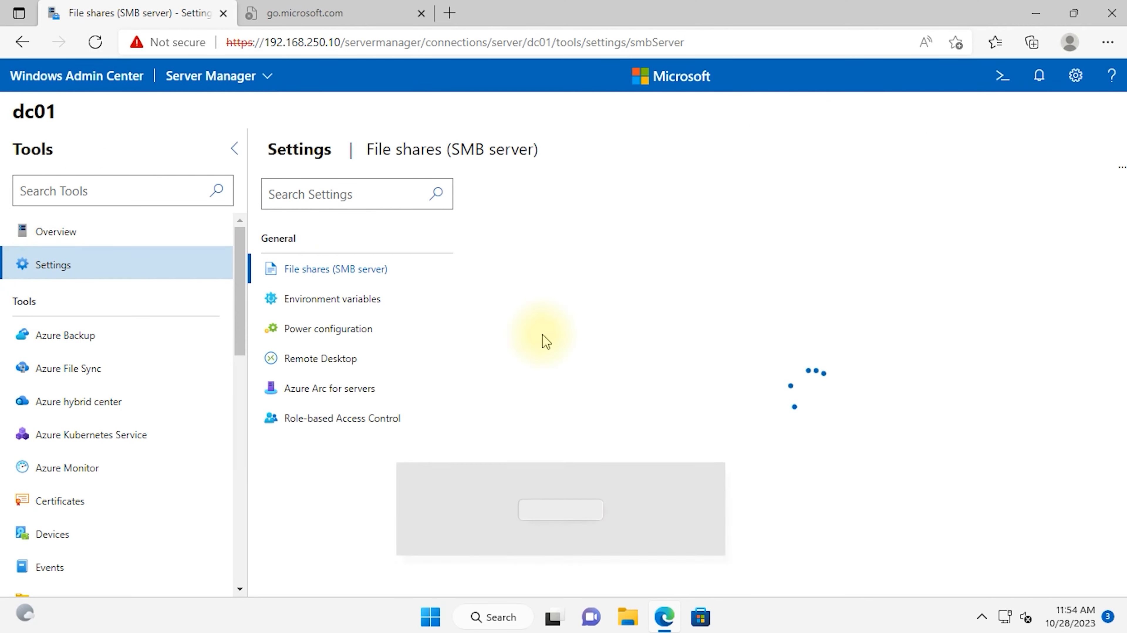
scroll(725, 408, "down", 3)
left_click(310, 301)
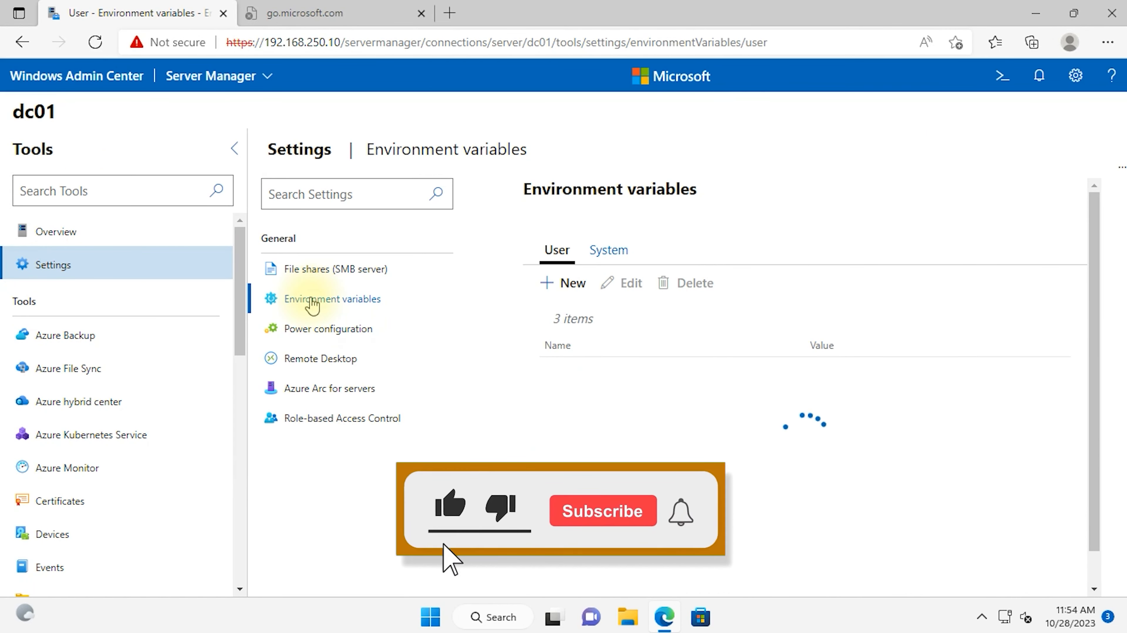
left_click(318, 332)
left_click(331, 362)
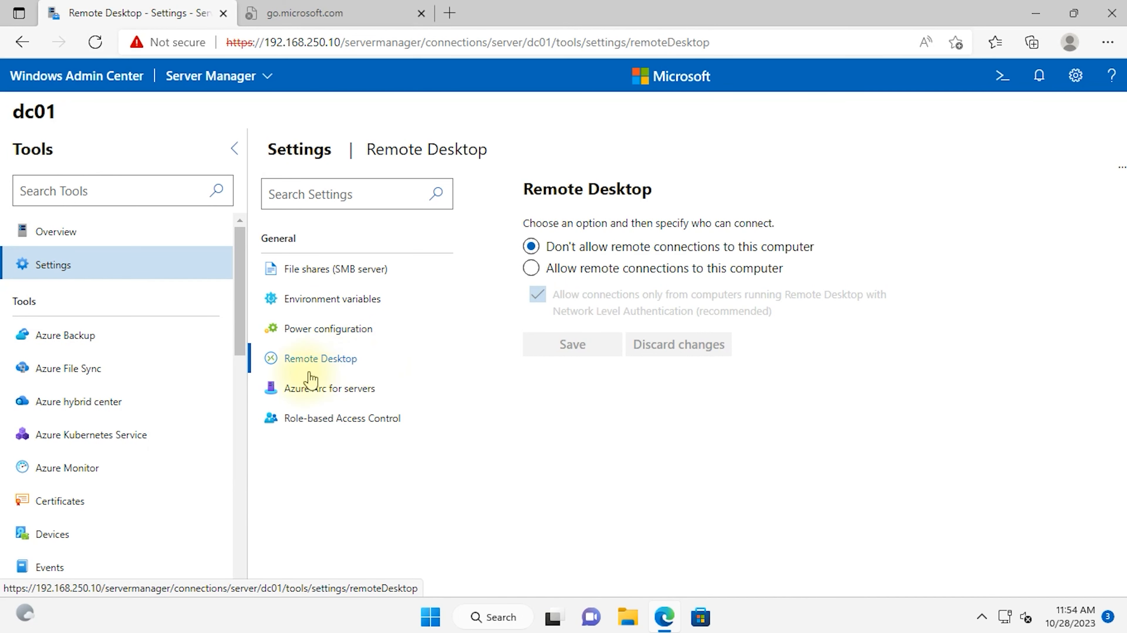
Step: Check the role-based access control settings, then open the Devices tool
left_click(310, 418)
scroll(76, 443, "down", 3)
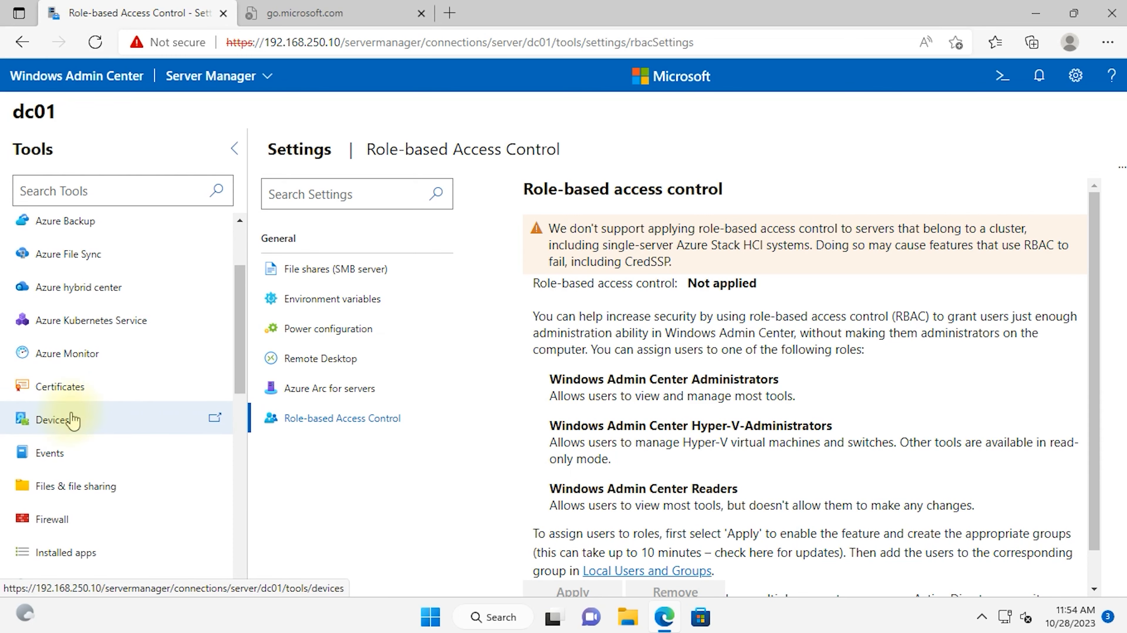
left_click(80, 424)
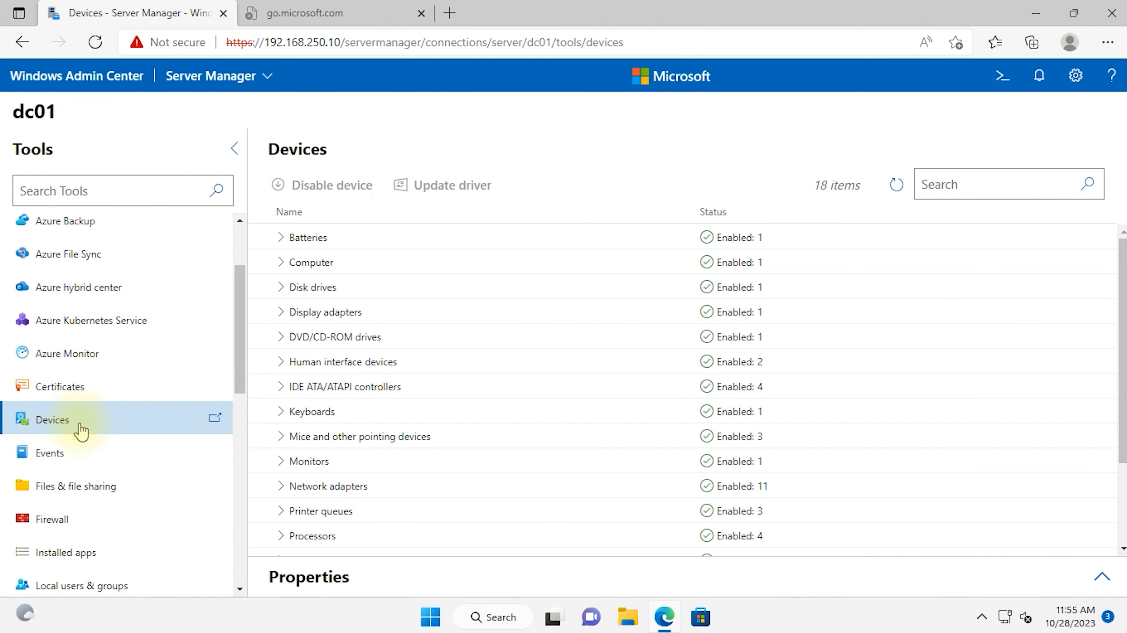
Step: Inspect the VMware SATA CD drive under DVD/CD-ROM drives, then view File shares and Firewall
left_click(280, 336)
right_click(365, 362)
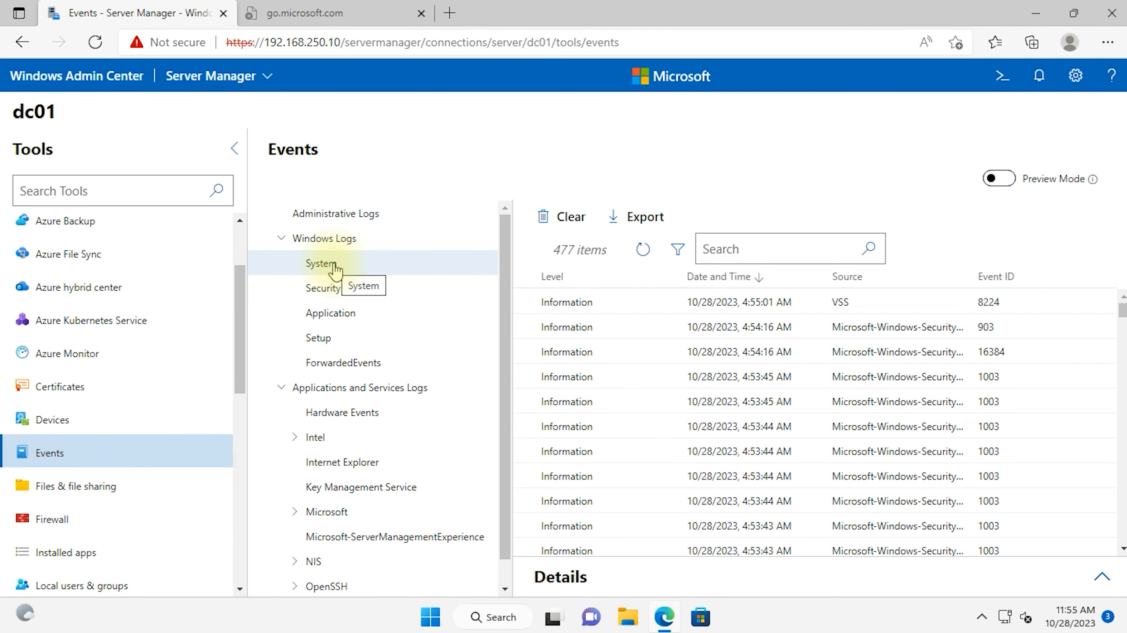
left_click(42, 487)
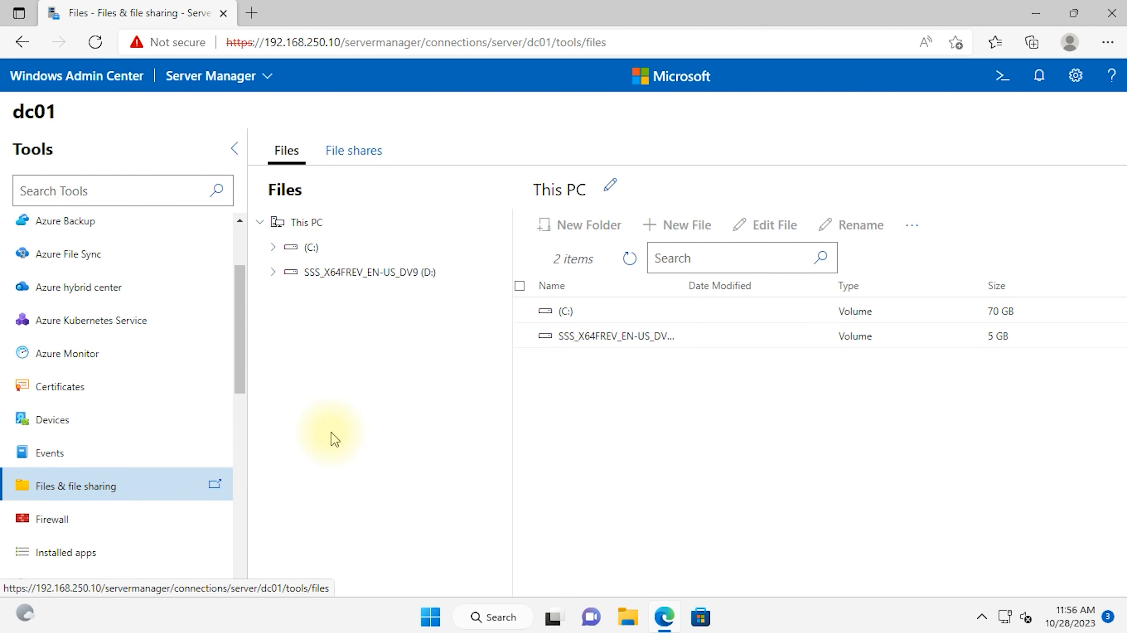
left_click(360, 157)
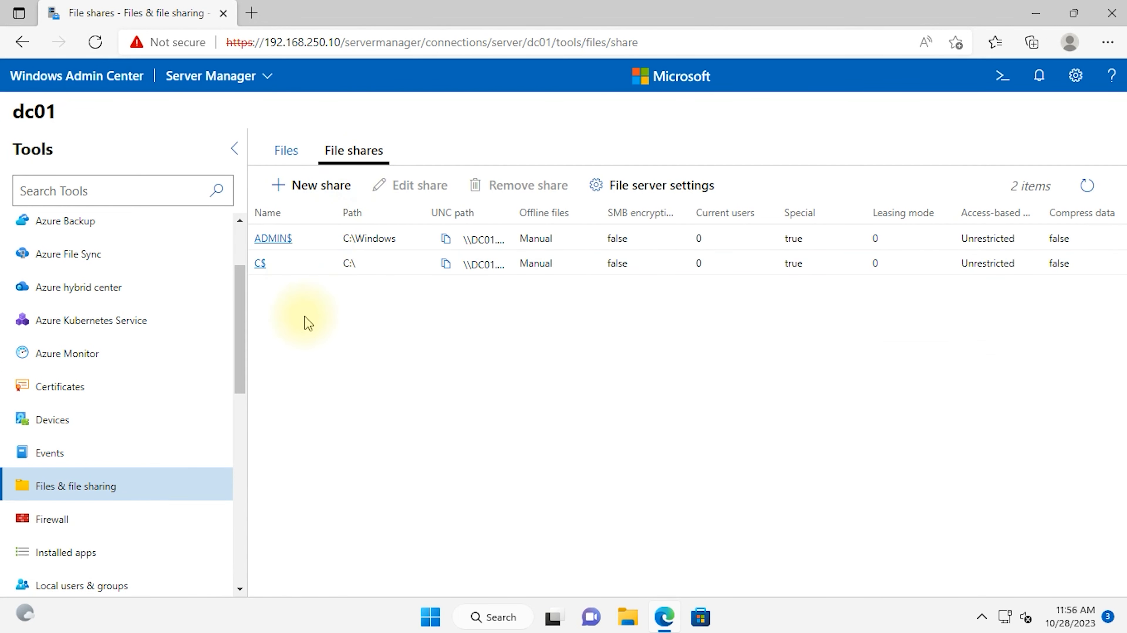
left_click(56, 520)
scroll(193, 418, "down", 5)
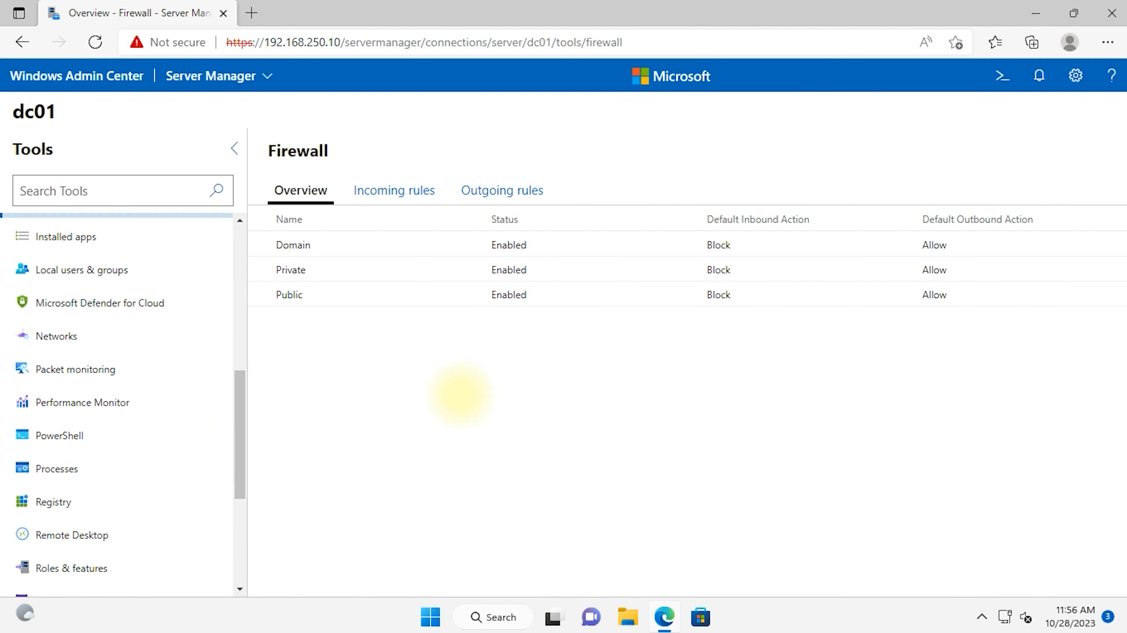
Step: View installed apps, then open the Administrator account's group membership in Local users & groups
left_click(81, 234)
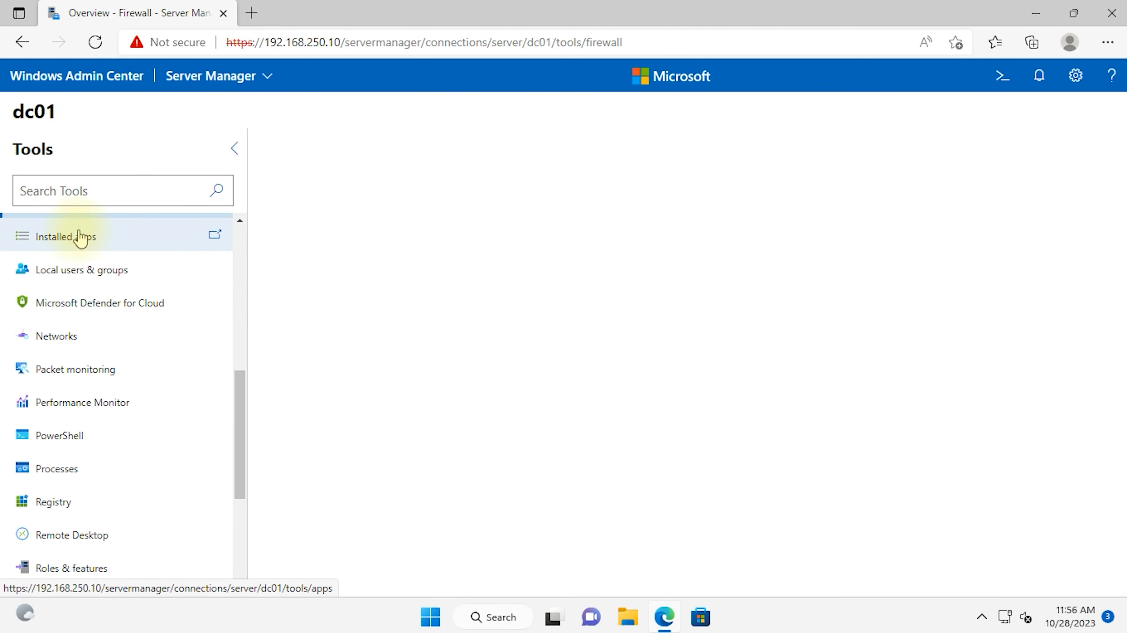
left_click(134, 271)
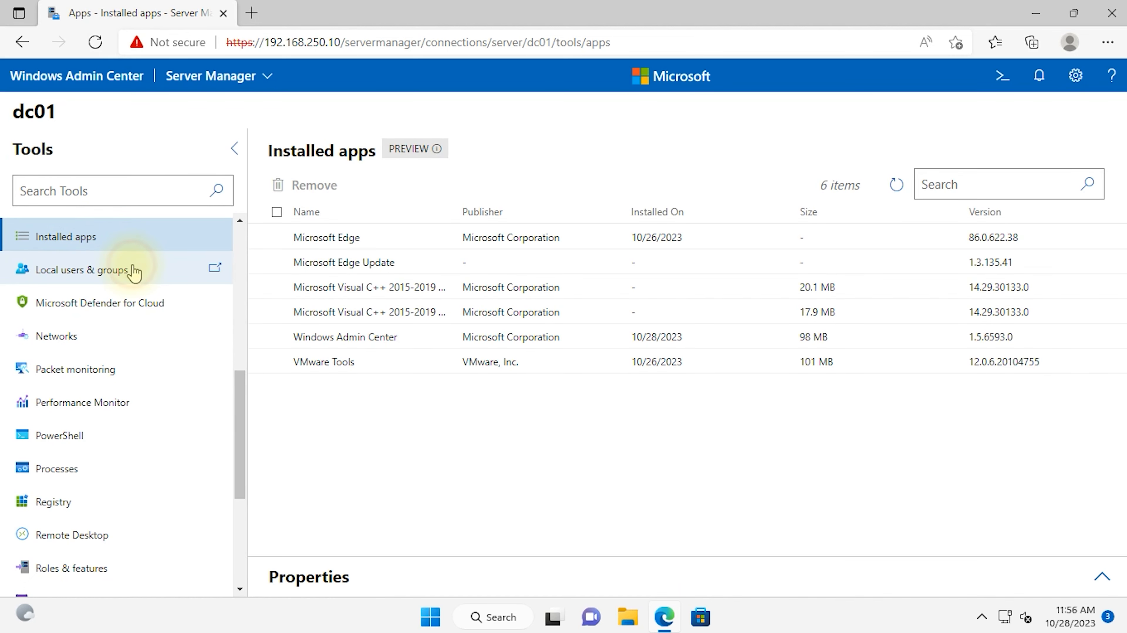
right_click(312, 282)
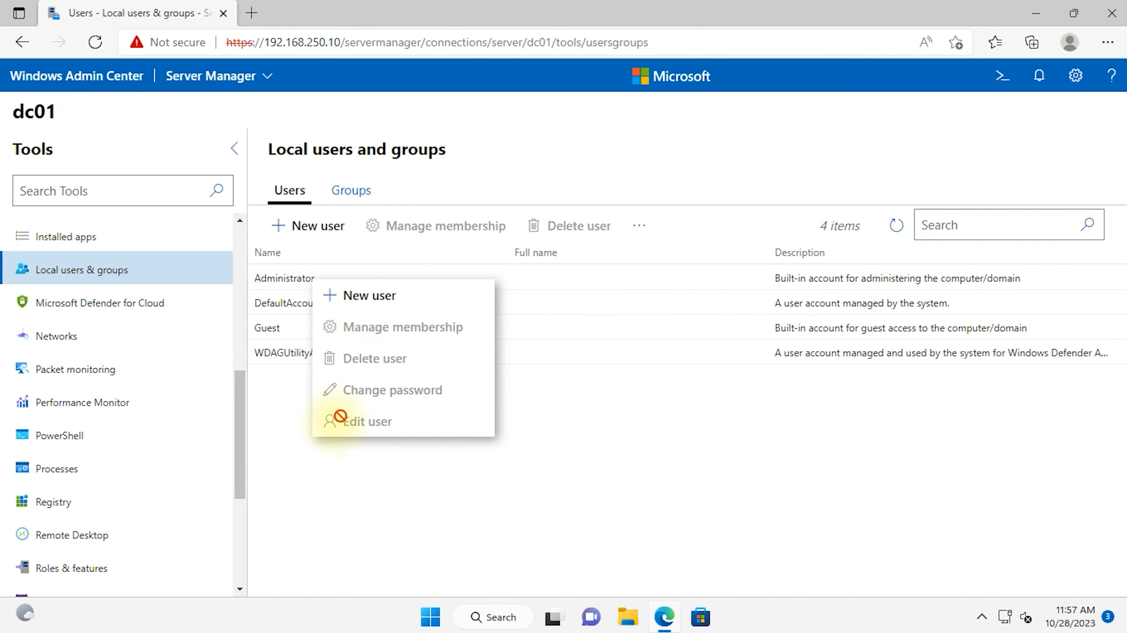
left_click(314, 469)
left_click(307, 272)
right_click(317, 271)
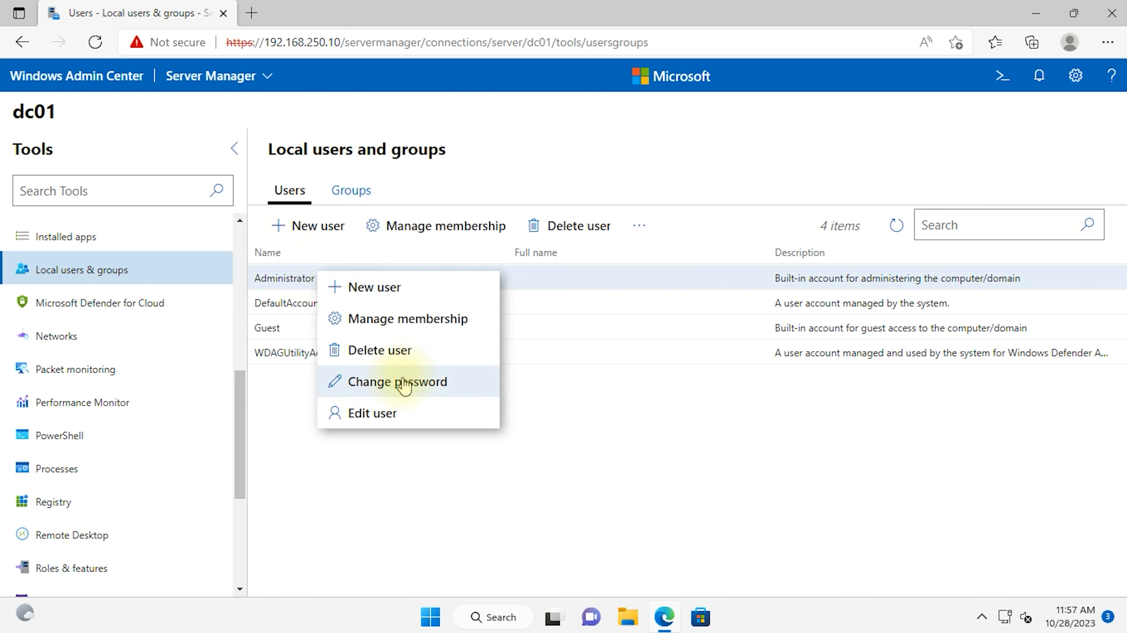
left_click(404, 323)
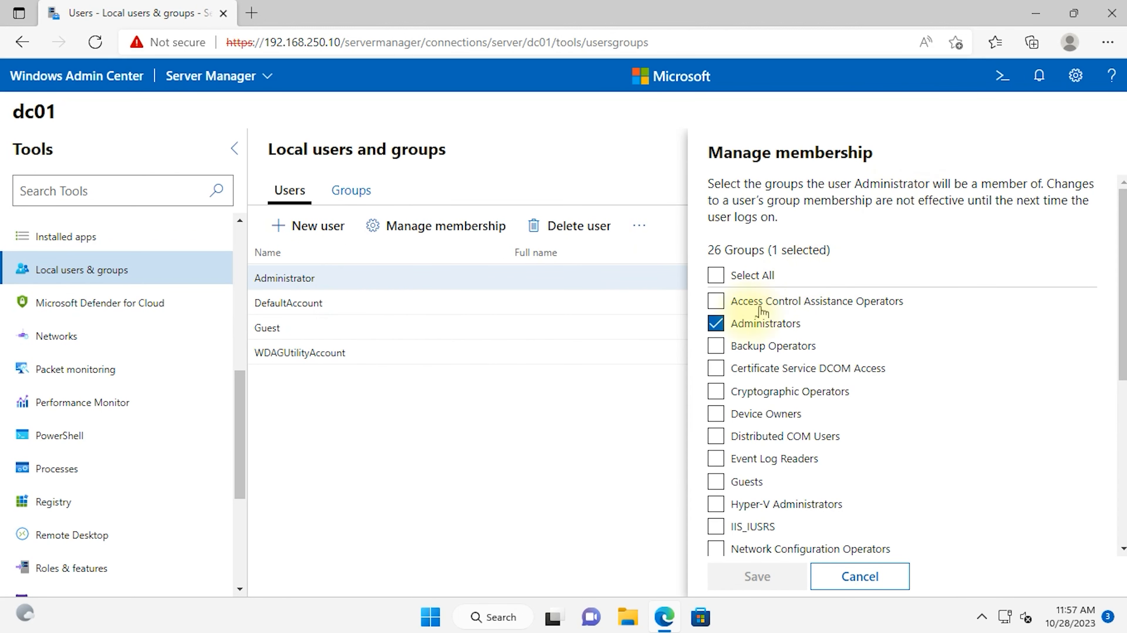
Step: Open Roles & features, showing 1 of 92 roles installed
scroll(739, 469, "down", 3)
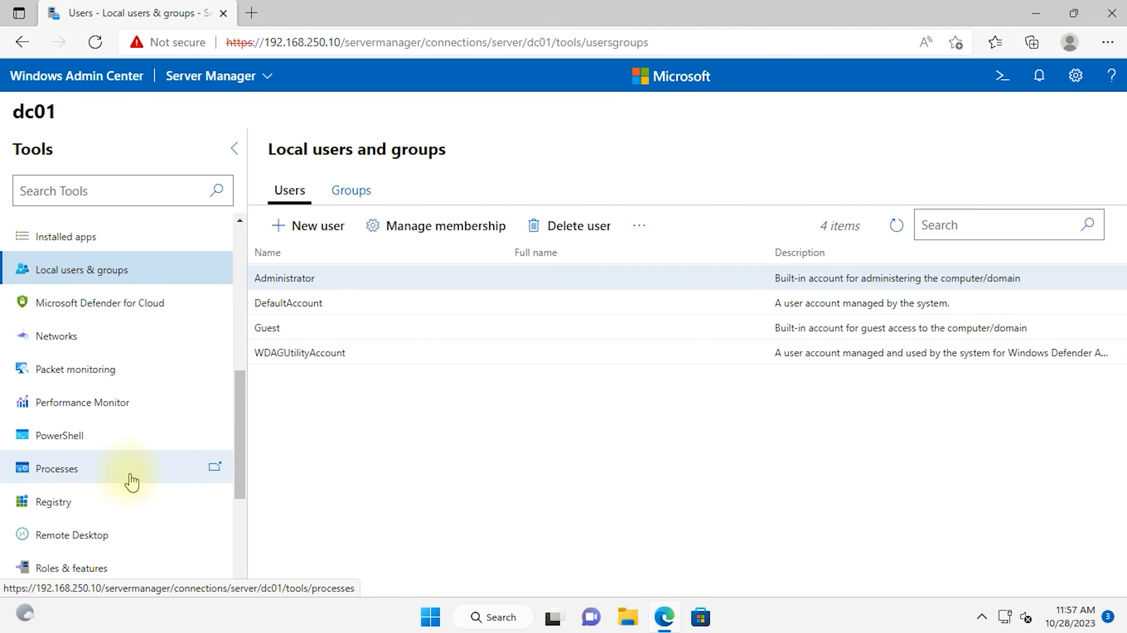
scroll(131, 476, "down", 3)
left_click(149, 458)
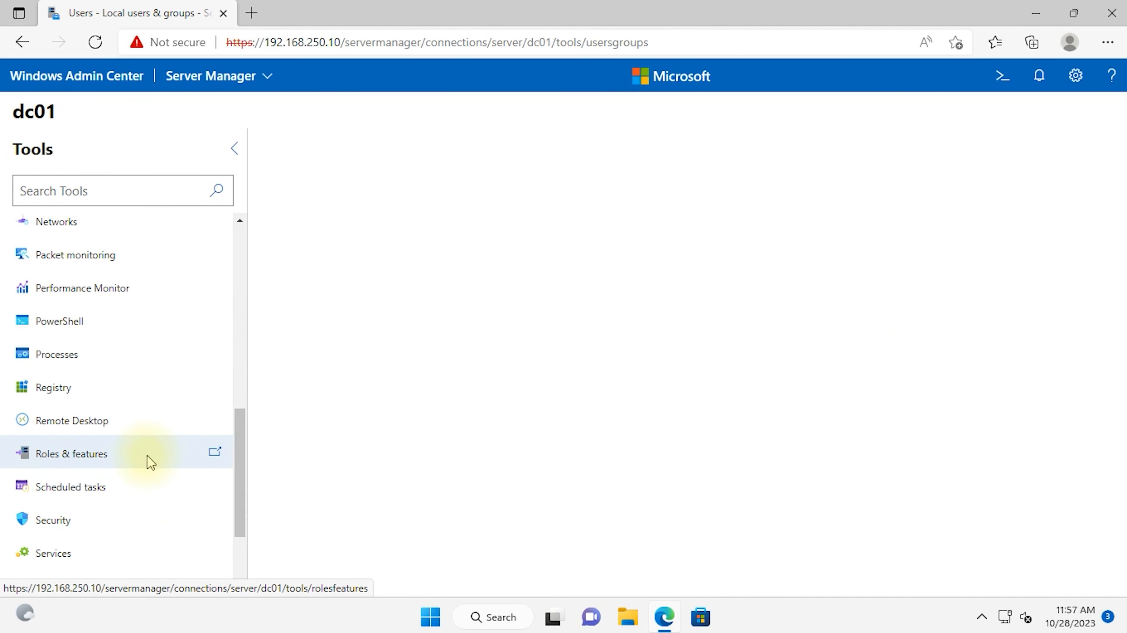
scroll(144, 525, "down", 3)
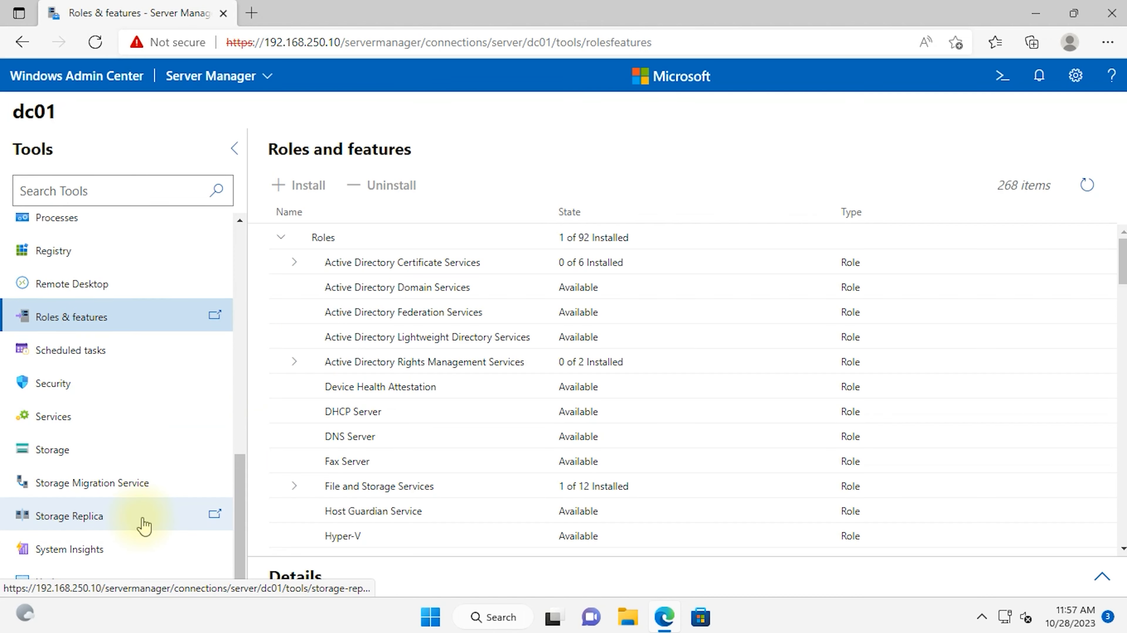